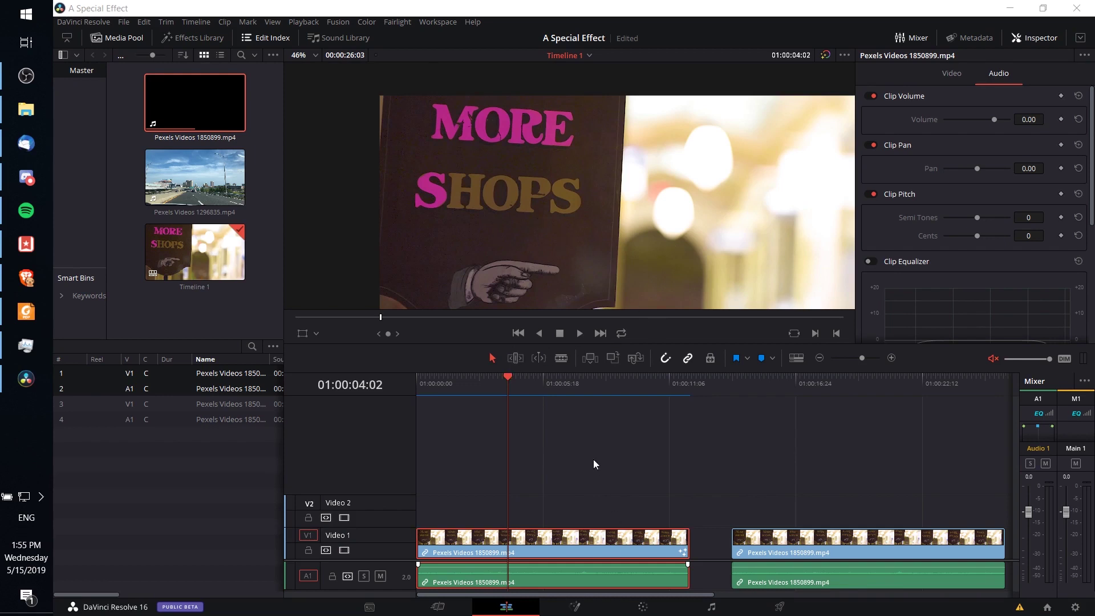
Select the second MORE SHOPS clip on the V1 timeline and bring it into the Color page.
key("shift+z")
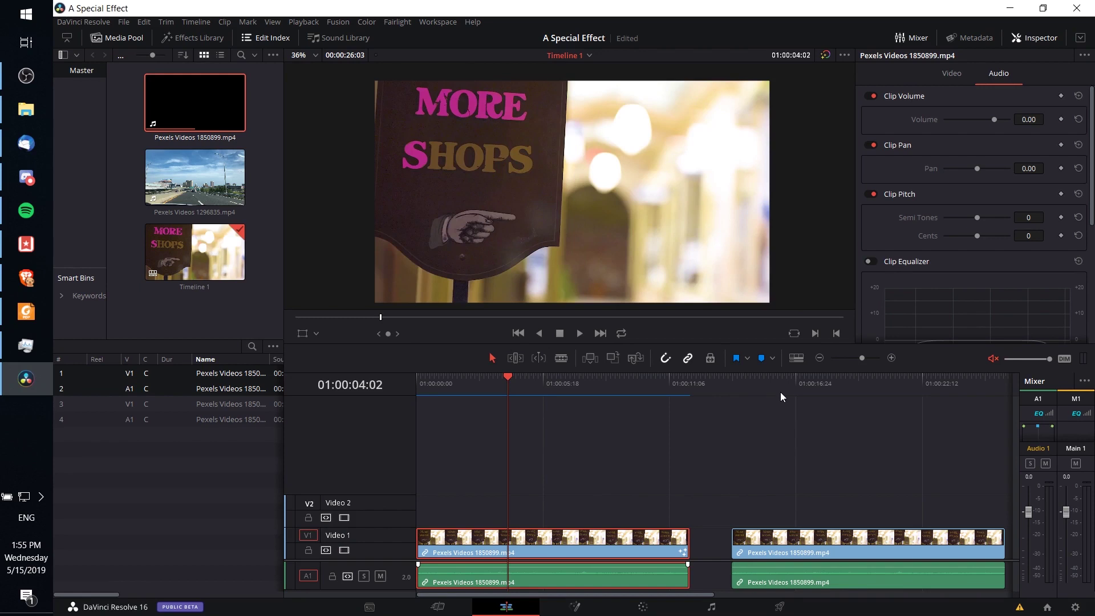
left_click(780, 392)
left_click(836, 553)
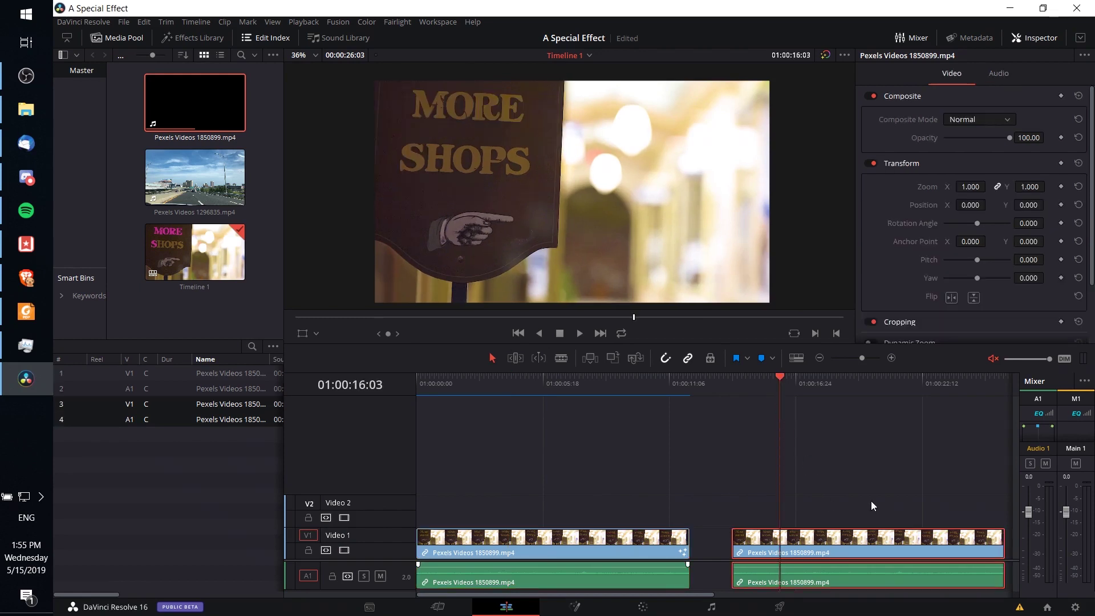
scroll(627, 427, "right", 3)
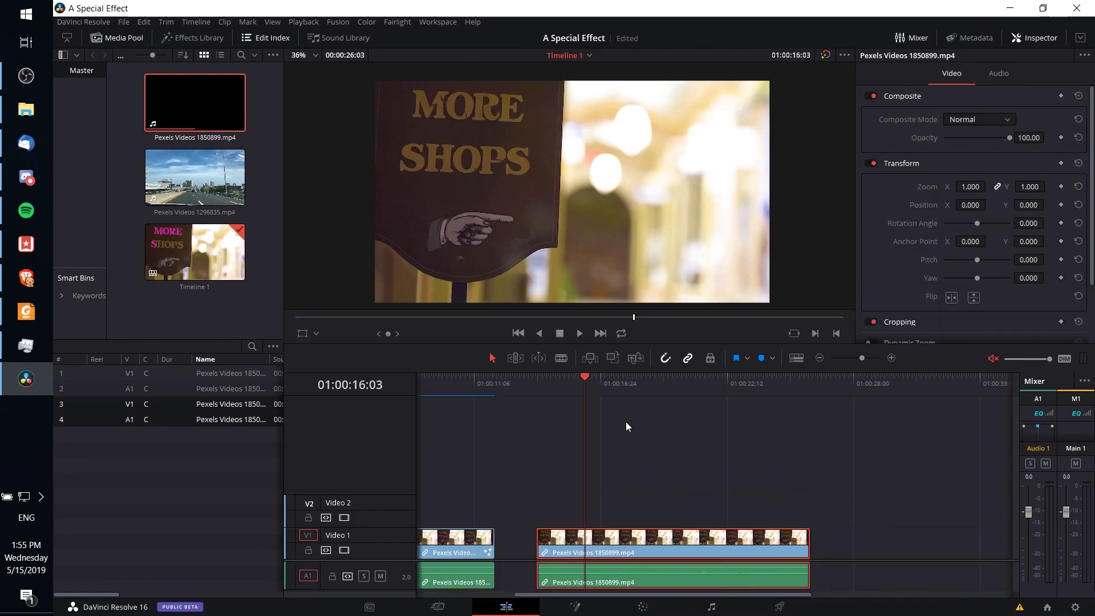
left_click(660, 607)
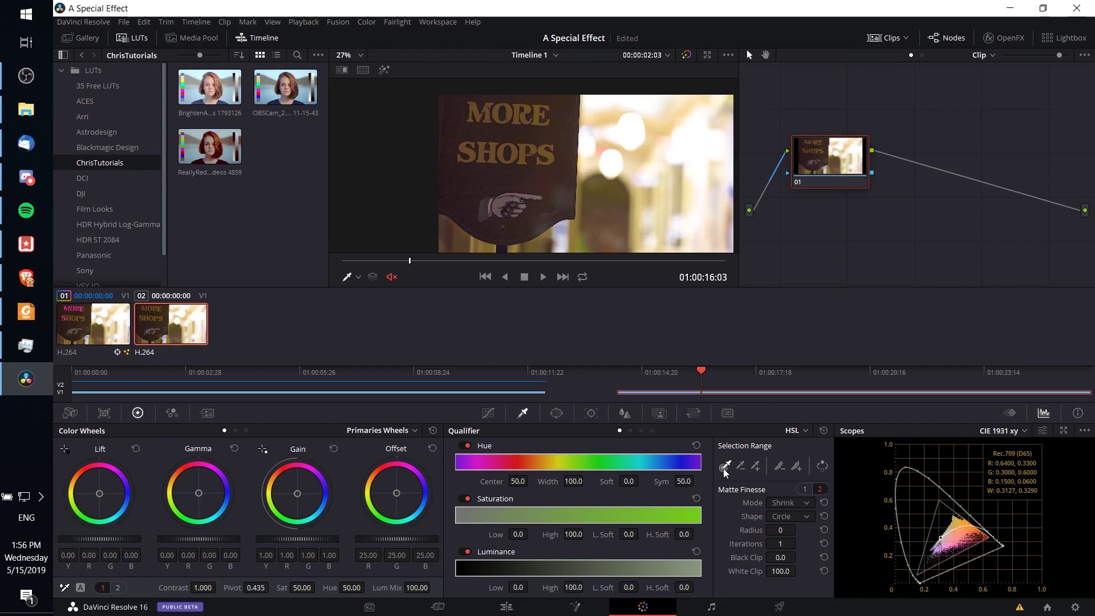
Sample the sign lettering with the qualifier eyedropper, then switch the qualifier from HSL to RGB.
left_click(527, 147)
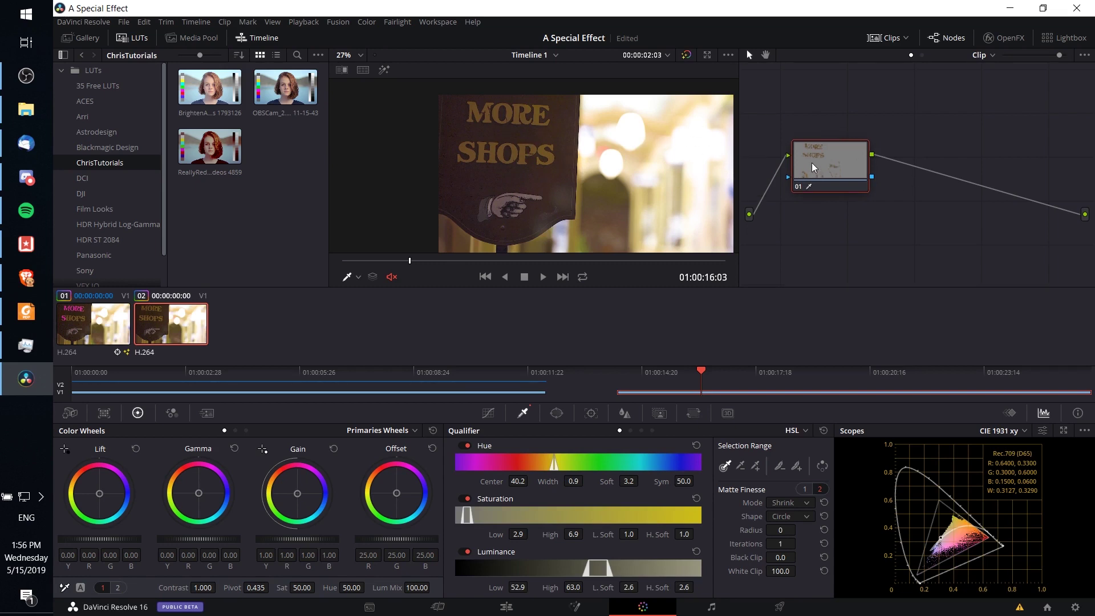
left_click_drag(1059, 56, 1077, 57)
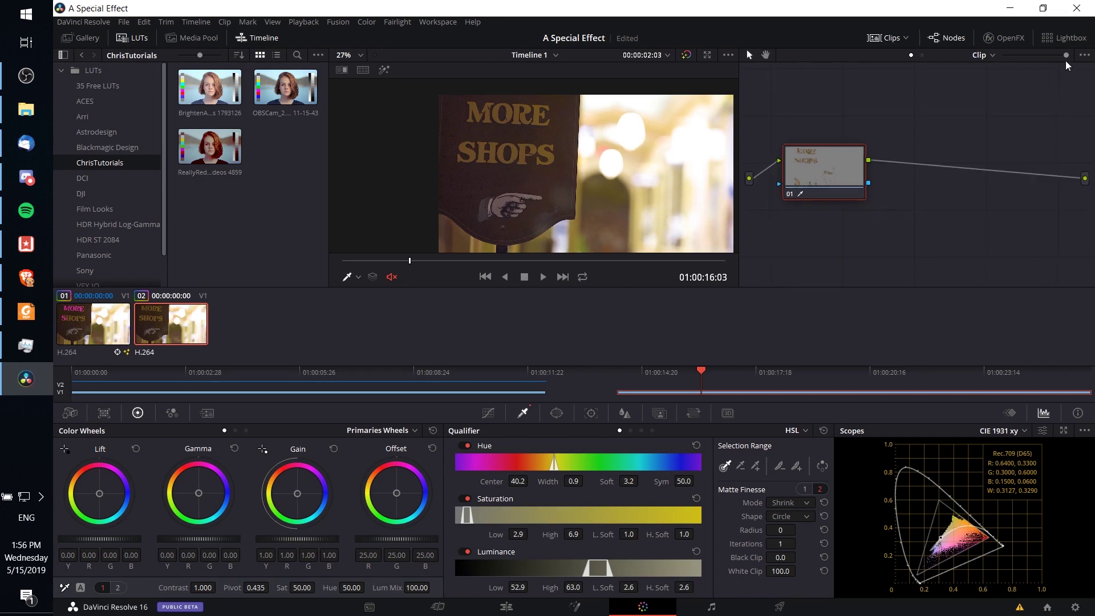
left_click_drag(810, 154, 868, 164)
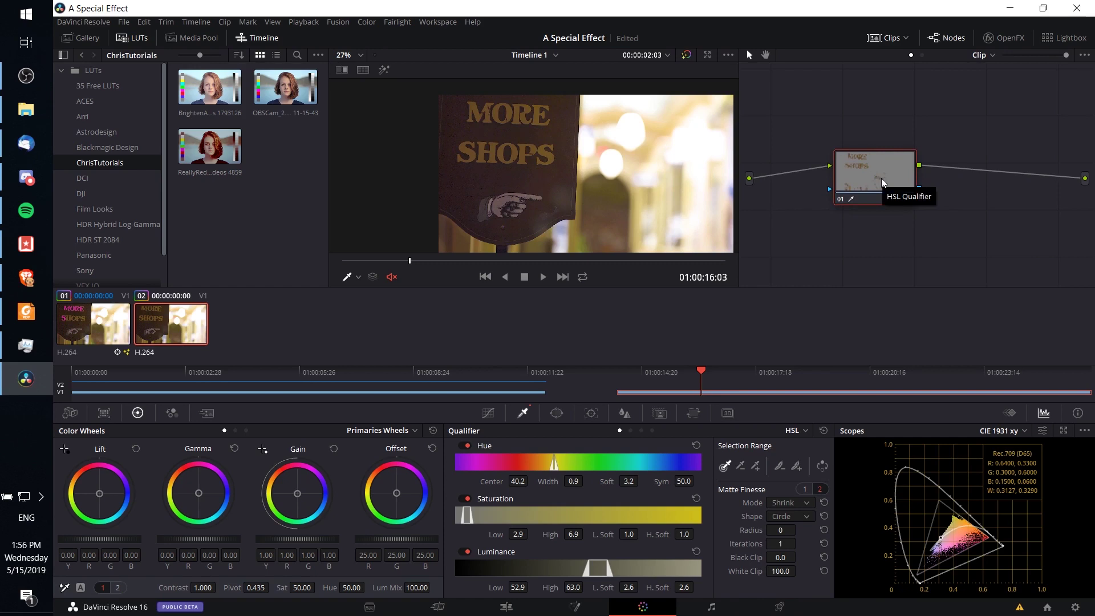
scroll(556, 141, "up", 2)
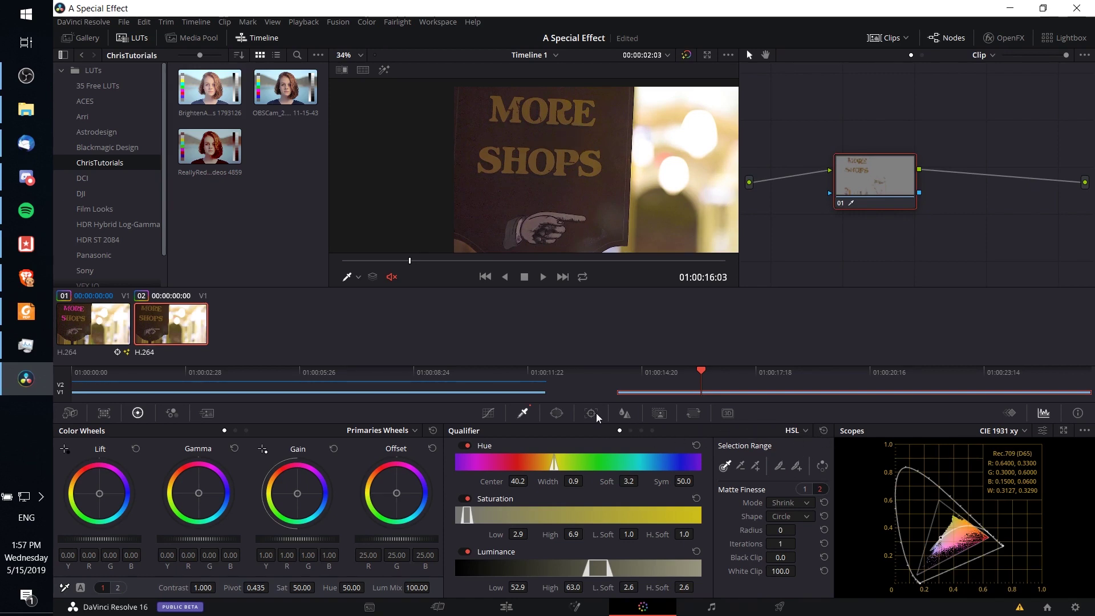
left_click(630, 431)
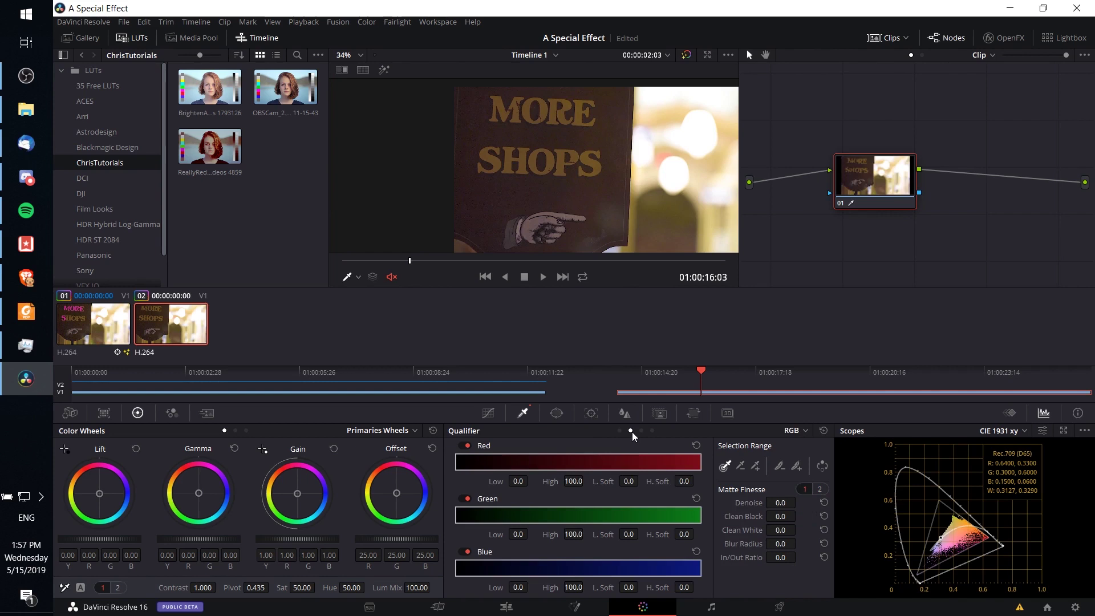
Sample SHOPS with the RGB qualifier to narrow the red, green and blue ranges, leaving RGB mode unchanged.
left_click(565, 157)
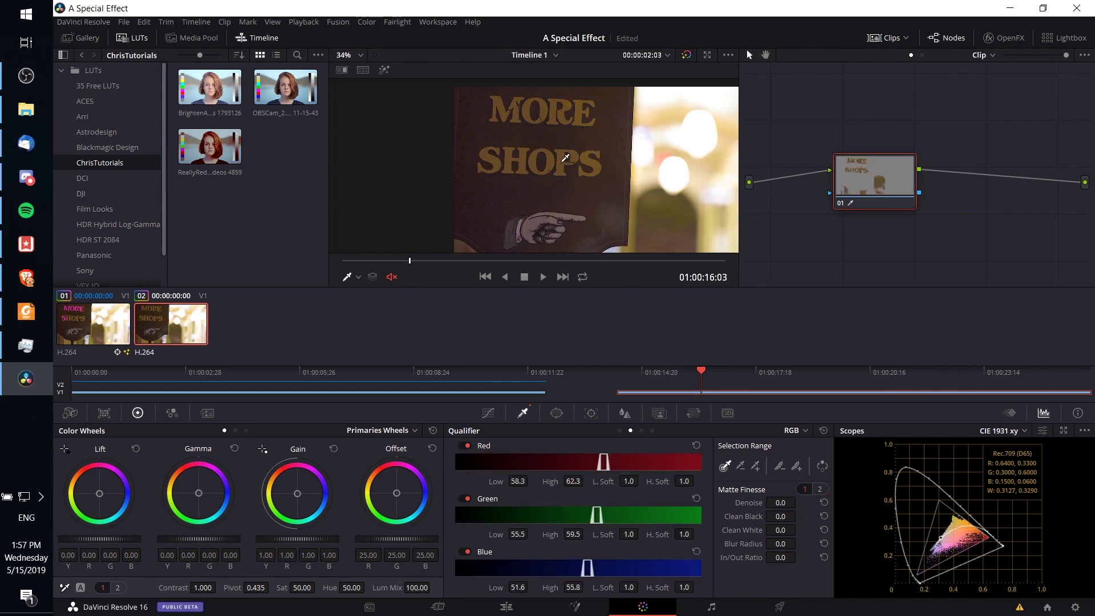
scroll(562, 156, "up", 2)
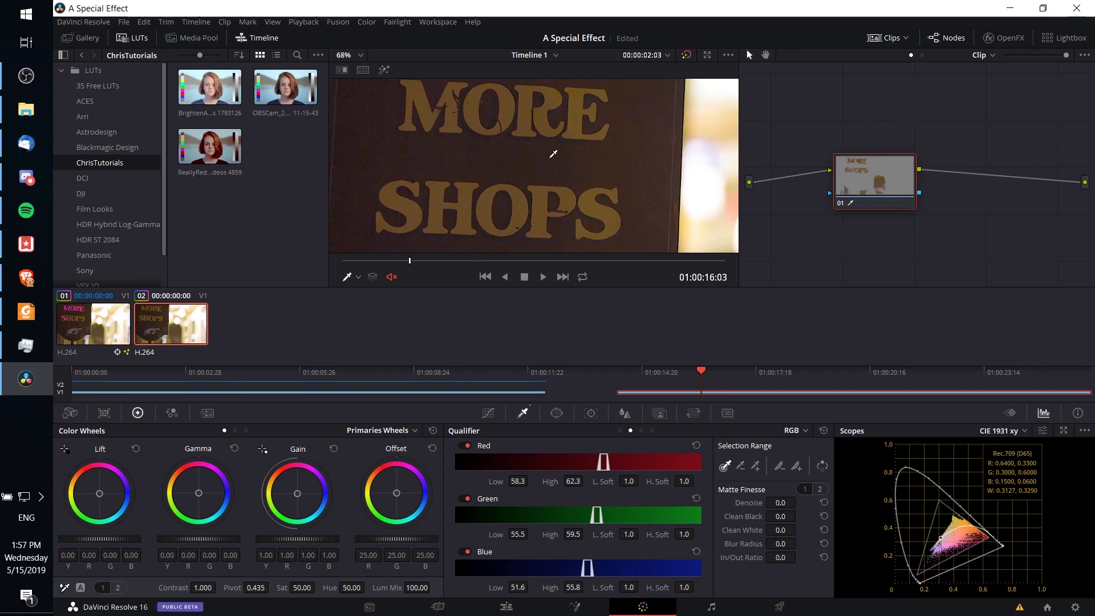
scroll(622, 164, "down", 2)
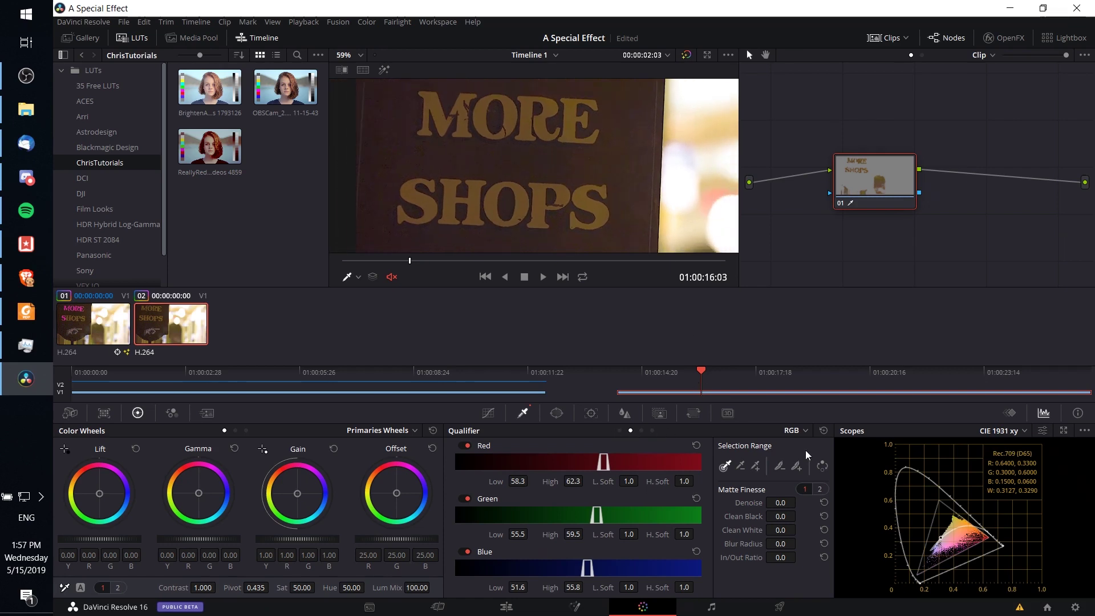
left_click(801, 431)
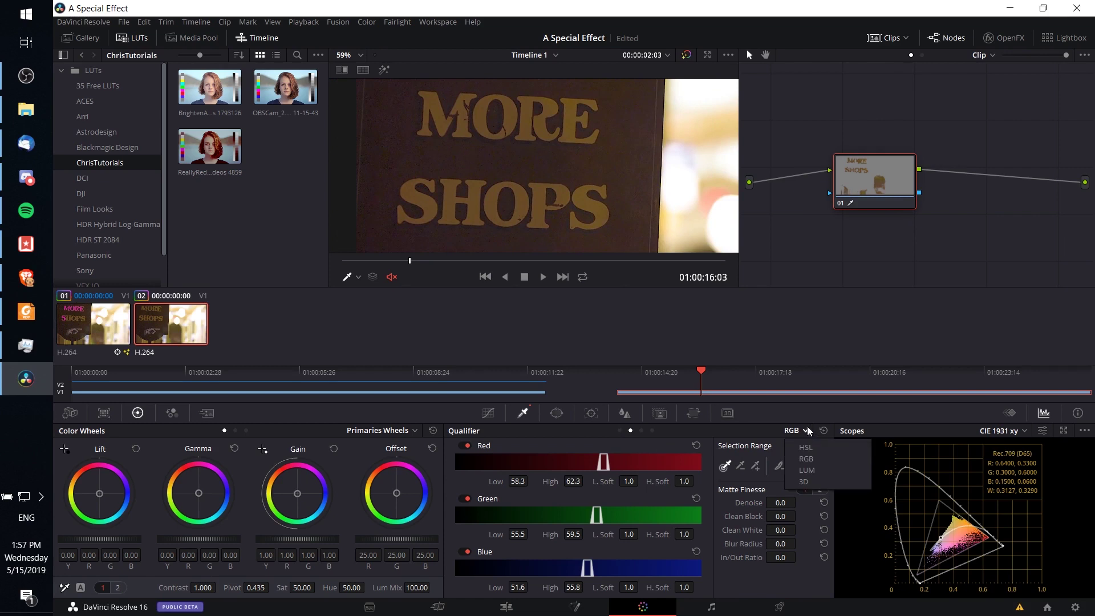
left_click(843, 321)
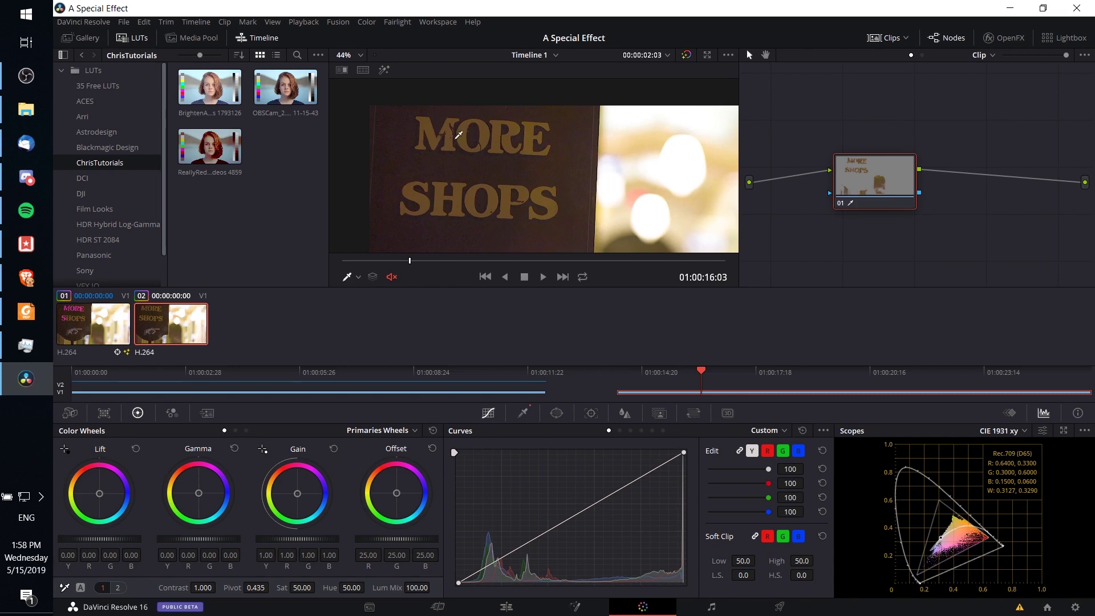
Shift the Offset toward blue (-3.02, 29.35, 62.28) and check the recoloured sign in the viewer.
left_click_drag(402, 488, 414, 507)
scroll(527, 157, "up", 2)
scroll(591, 148, "down", 4)
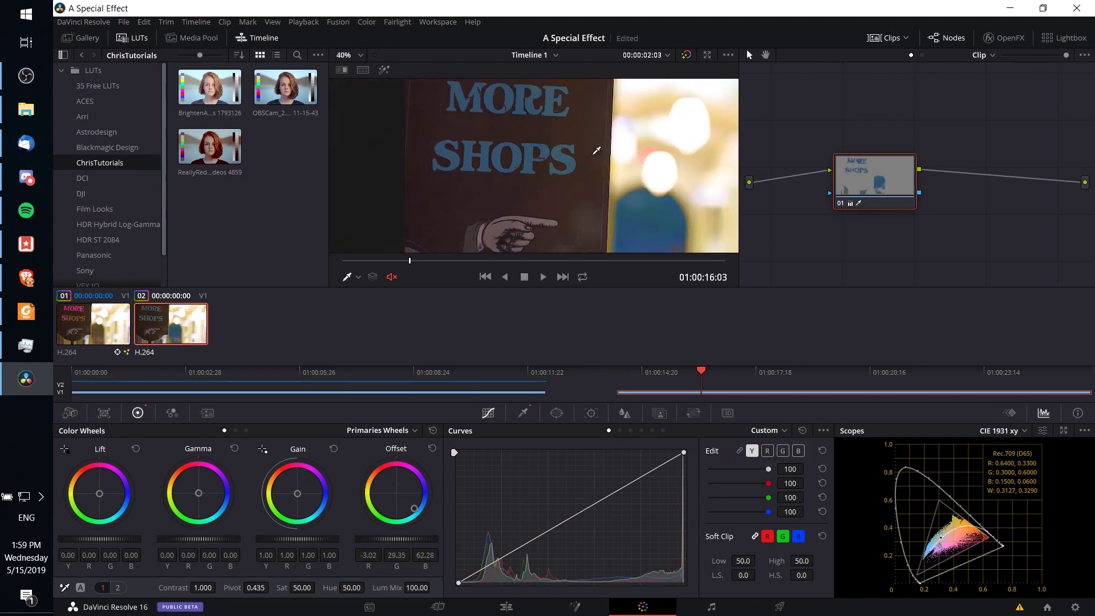
left_click_drag(554, 153, 625, 210)
scroll(548, 223, "down", 1)
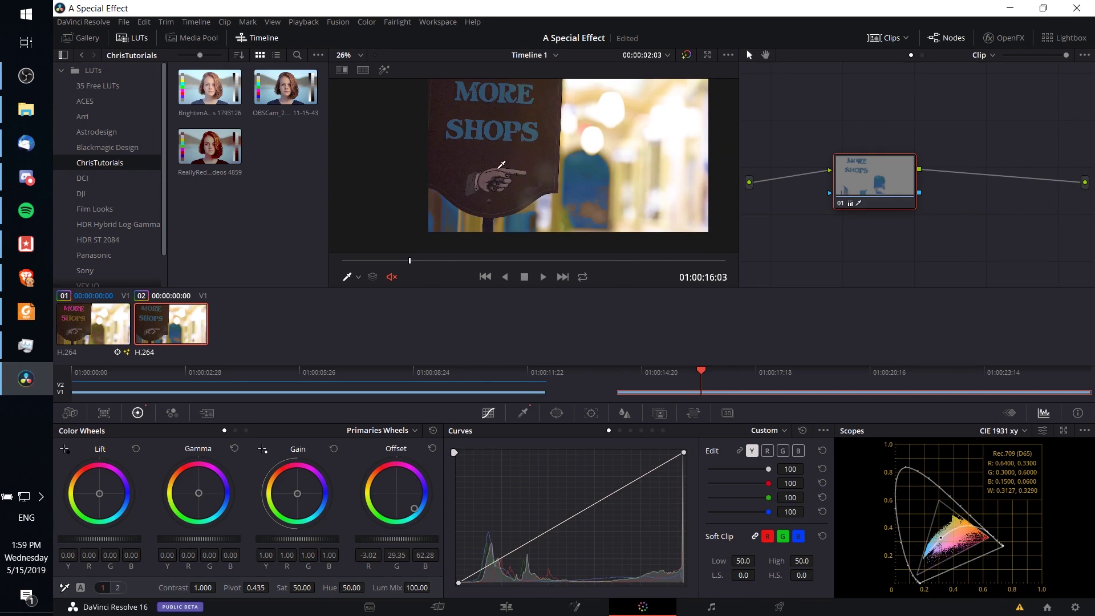
left_click_drag(547, 156, 574, 190)
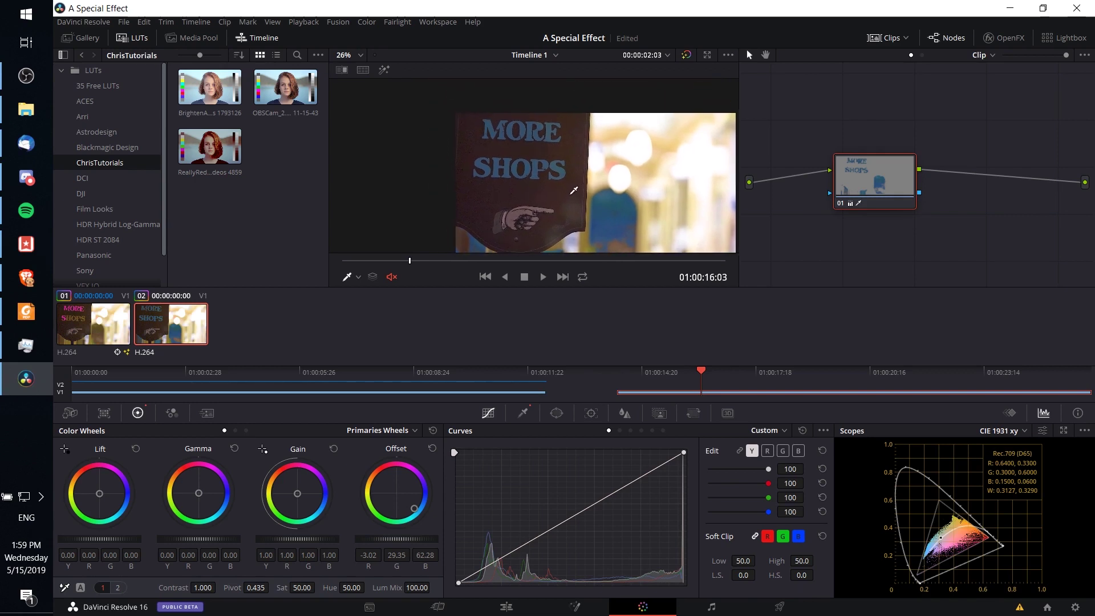
left_click_drag(650, 180, 601, 146)
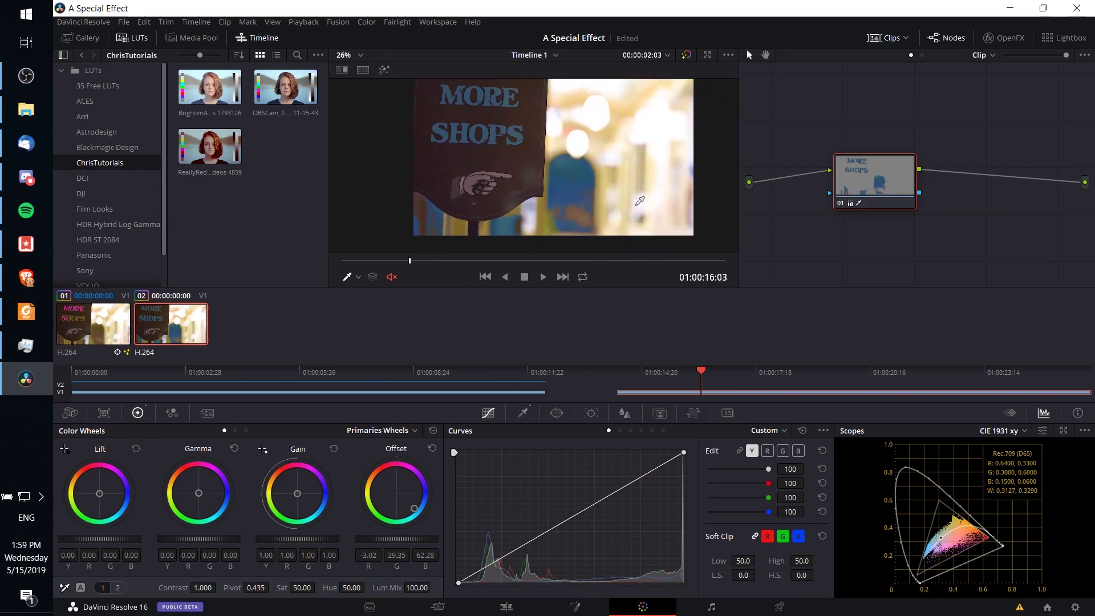
scroll(518, 201, "up", 1)
scroll(517, 187, "down", 1)
left_click_drag(518, 187, 545, 191)
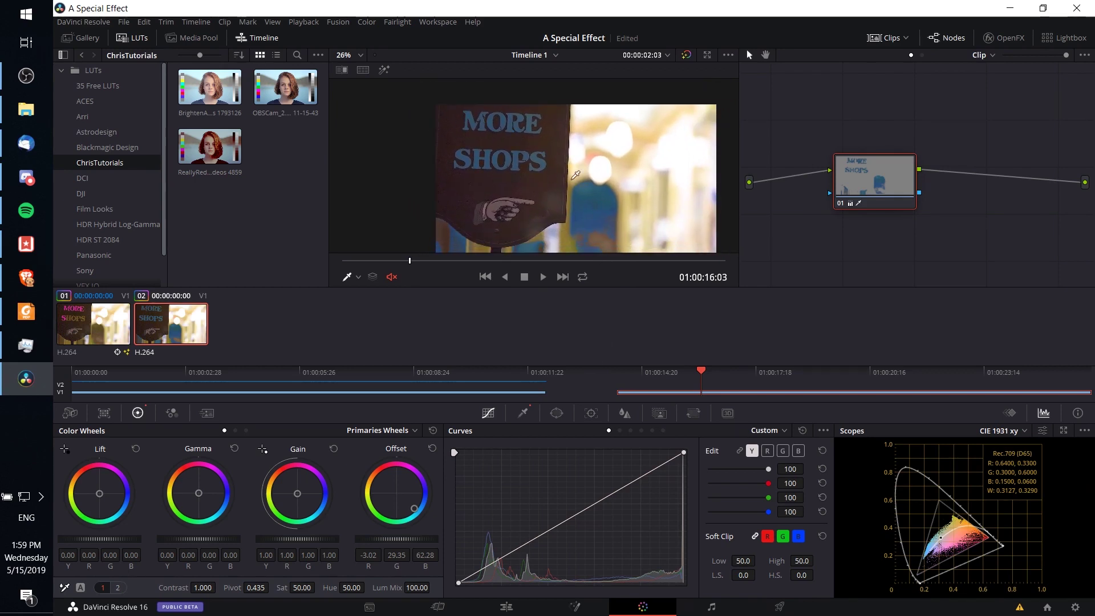
left_click_drag(575, 175, 557, 169)
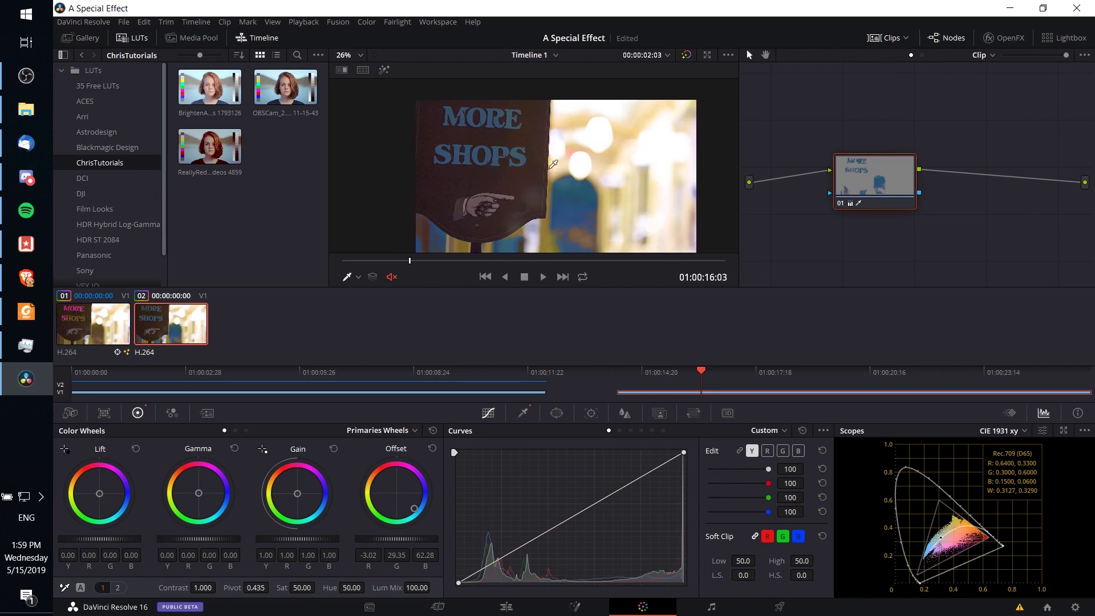
left_click(556, 413)
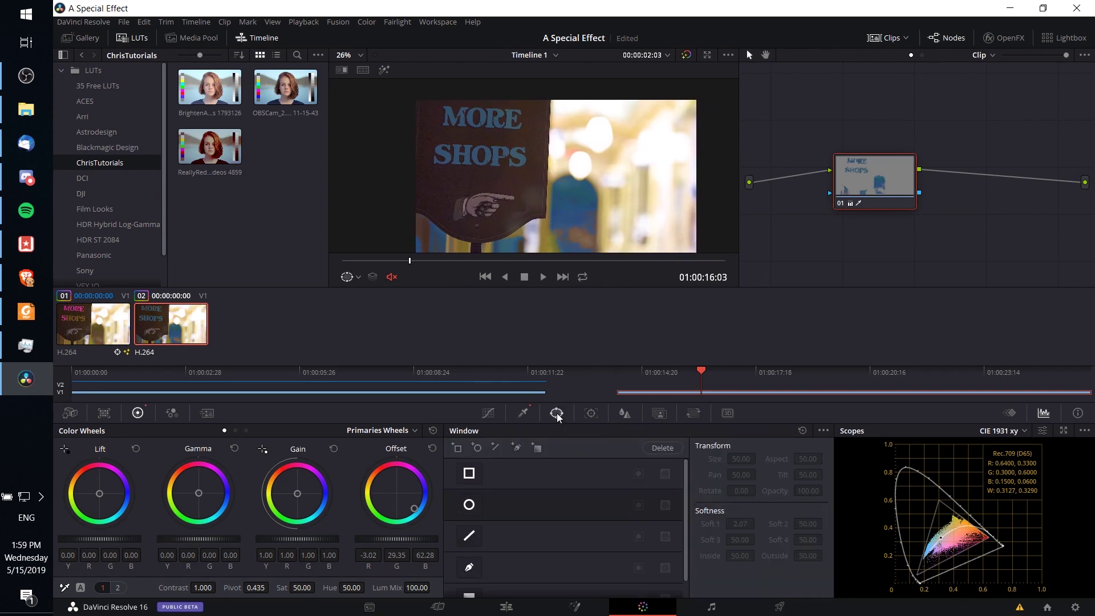
Draw a four-point pen window around the whole MORE SHOPS sign.
scroll(513, 513, "down", 1)
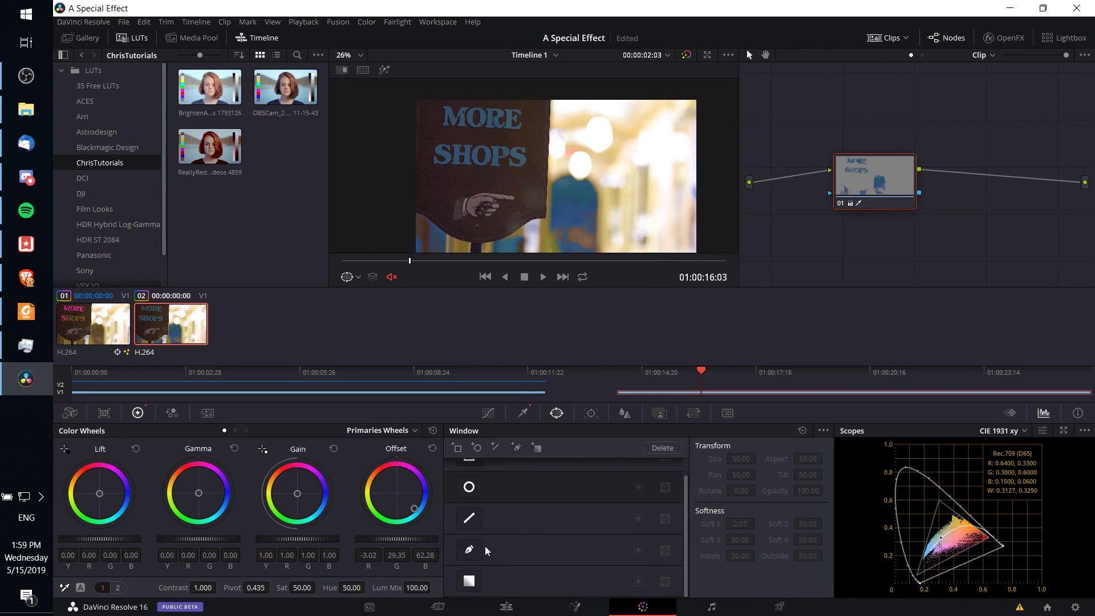
left_click(480, 550)
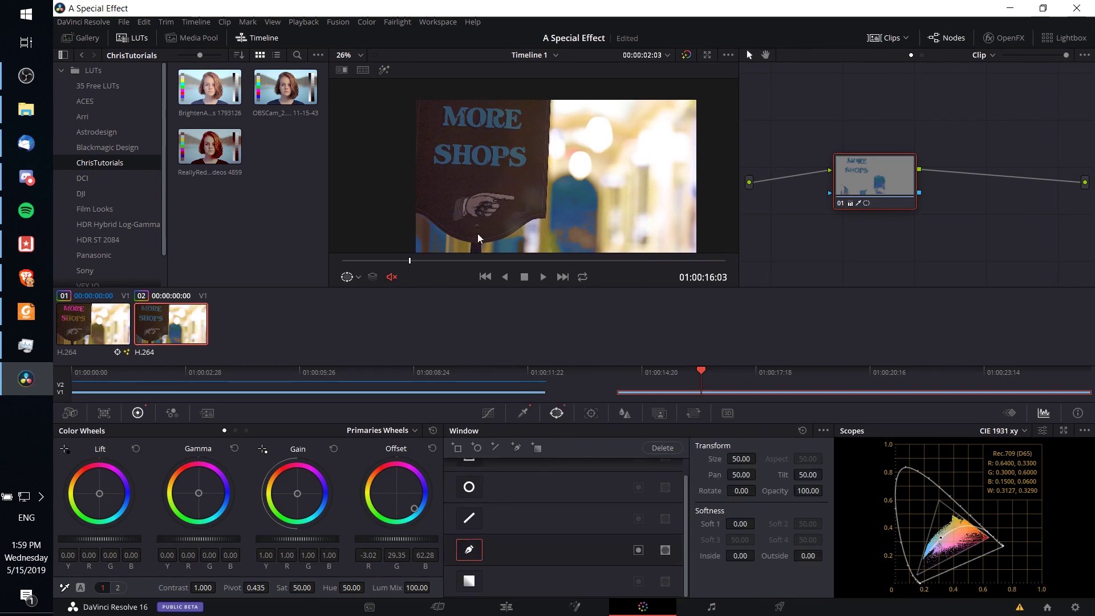
scroll(483, 182, "up", 3)
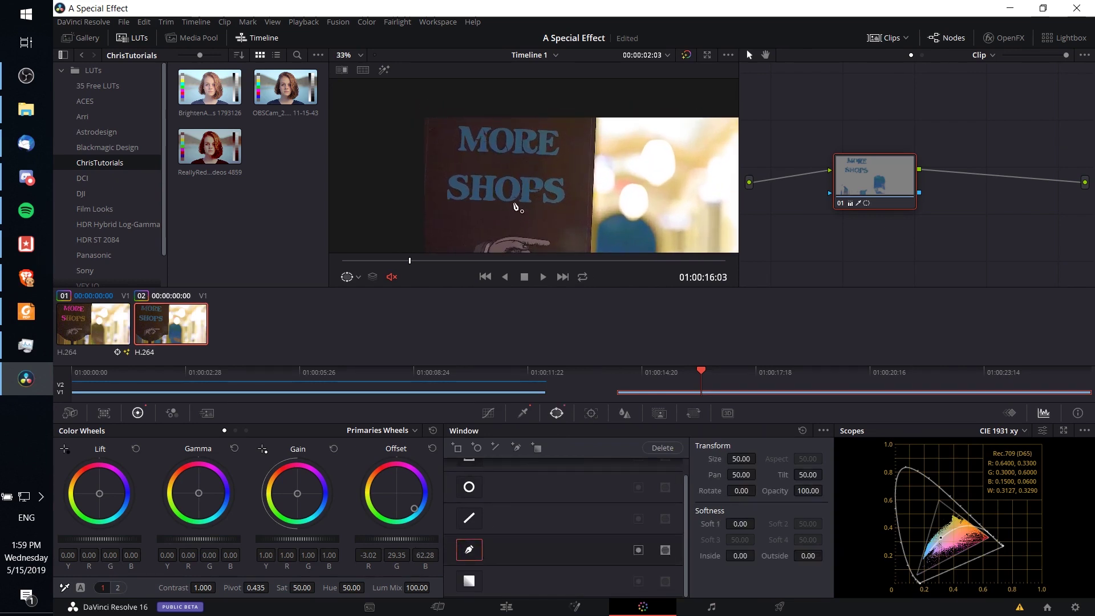
scroll(515, 206, "up", 2)
mouse_move(440, 223)
left_mouse_down()
mouse_move(405, 220)
mouse_move(472, 222)
mouse_move(447, 227)
left_mouse_up()
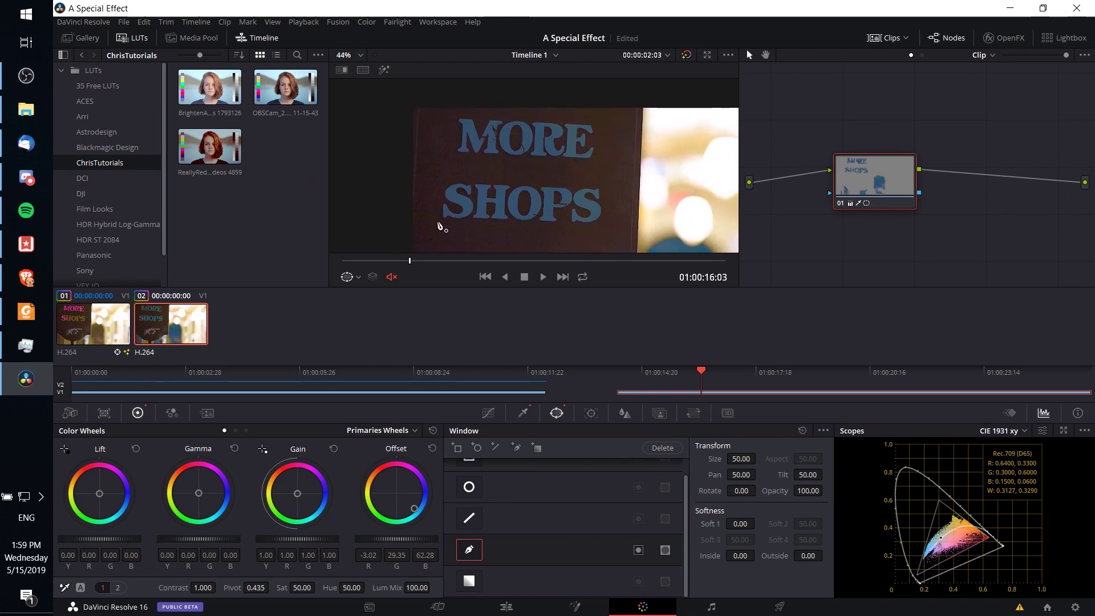
left_click_drag(440, 225, 434, 223)
scroll(583, 494, "up", 1)
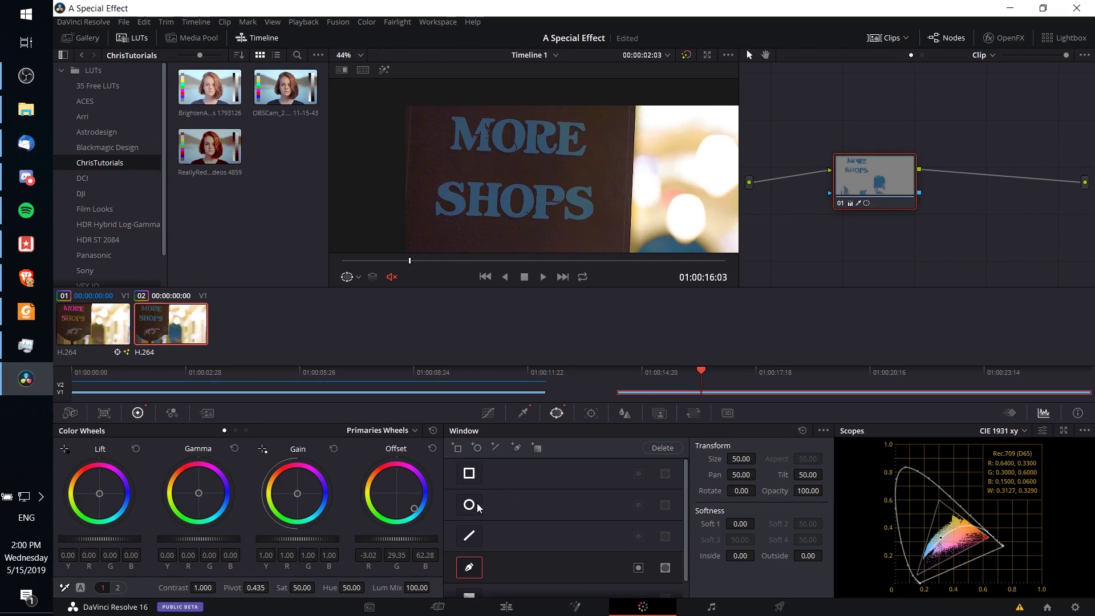
left_click(430, 216)
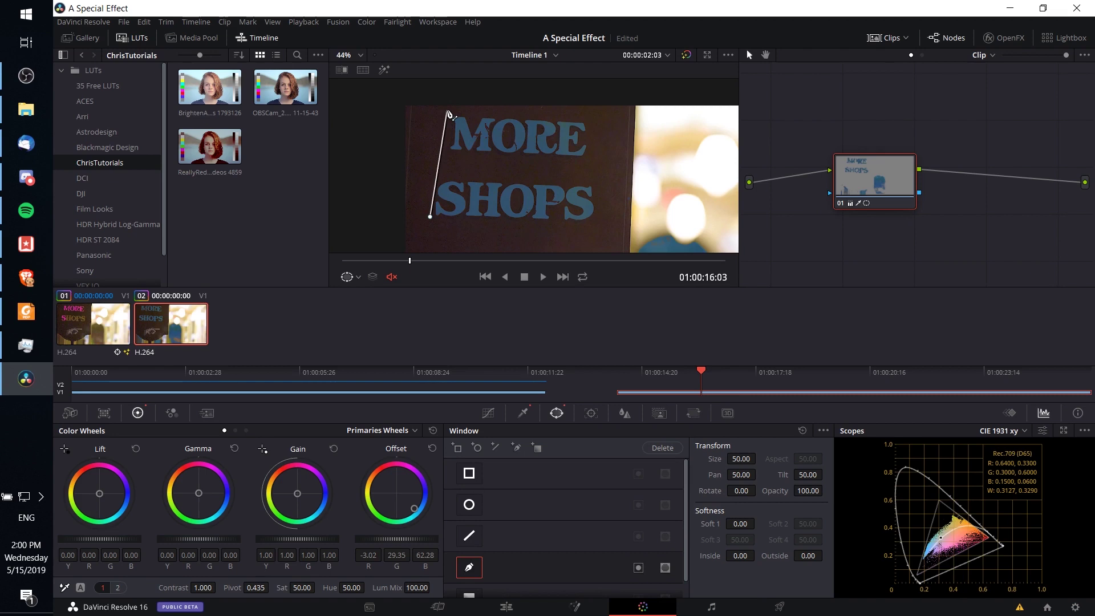
left_click(449, 110)
left_click(591, 118)
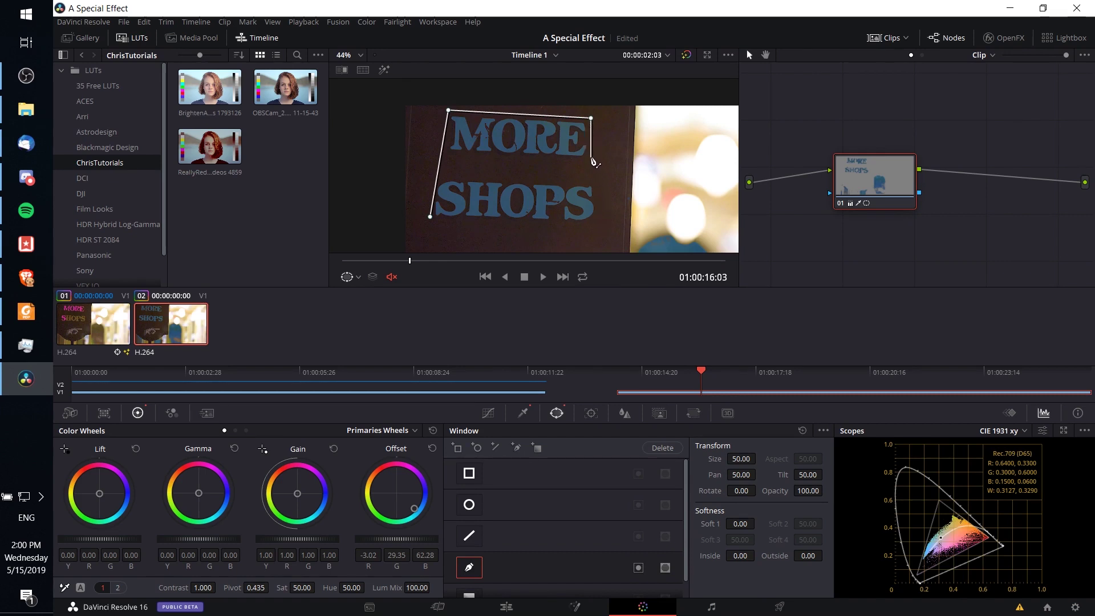
left_click(600, 225)
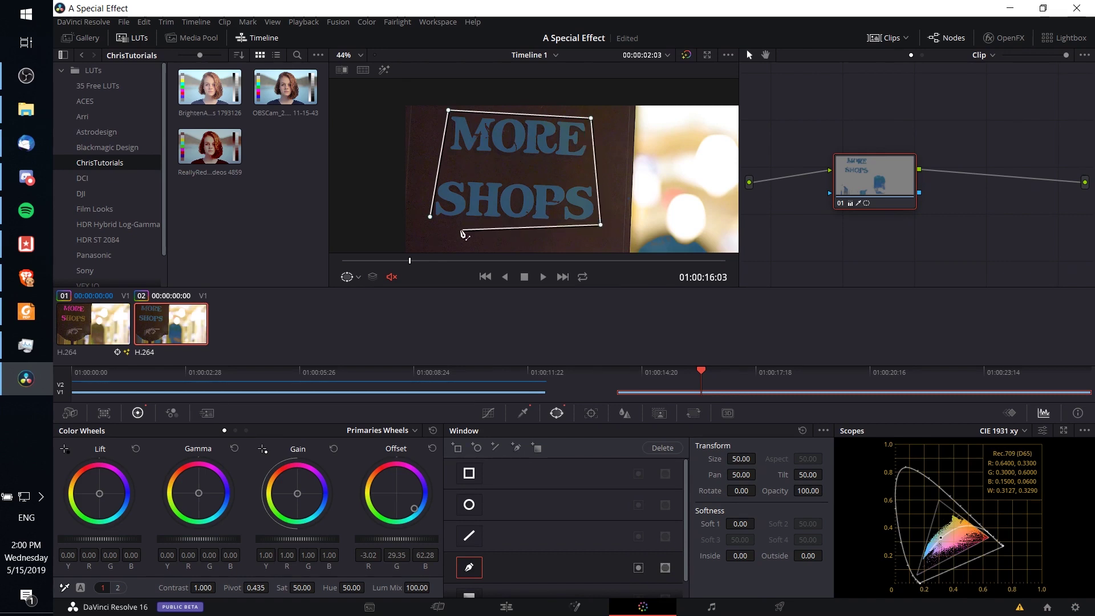
left_click(431, 221)
Switch off the pen window around the whole sign, leaving the lettering blue.
scroll(508, 168, "up", 2)
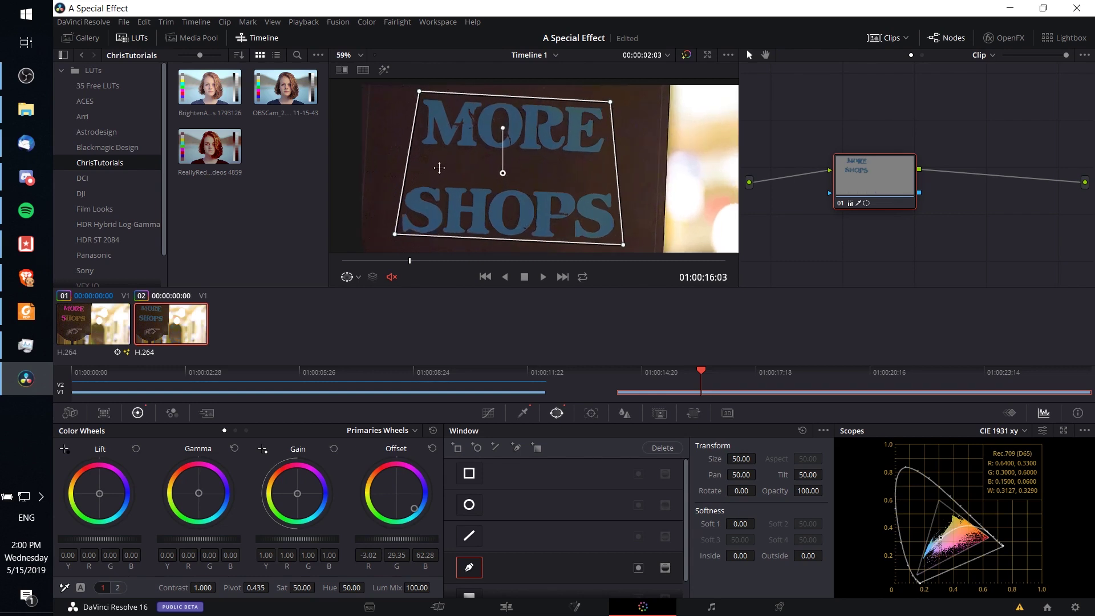
scroll(440, 168, "up", 2)
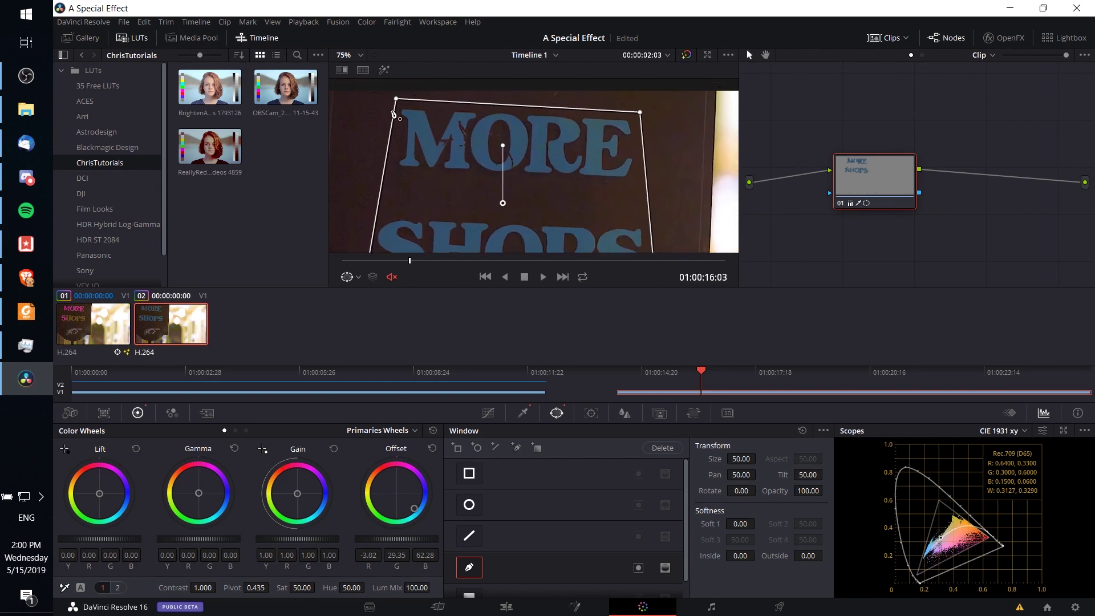
left_click_drag(599, 187, 598, 147)
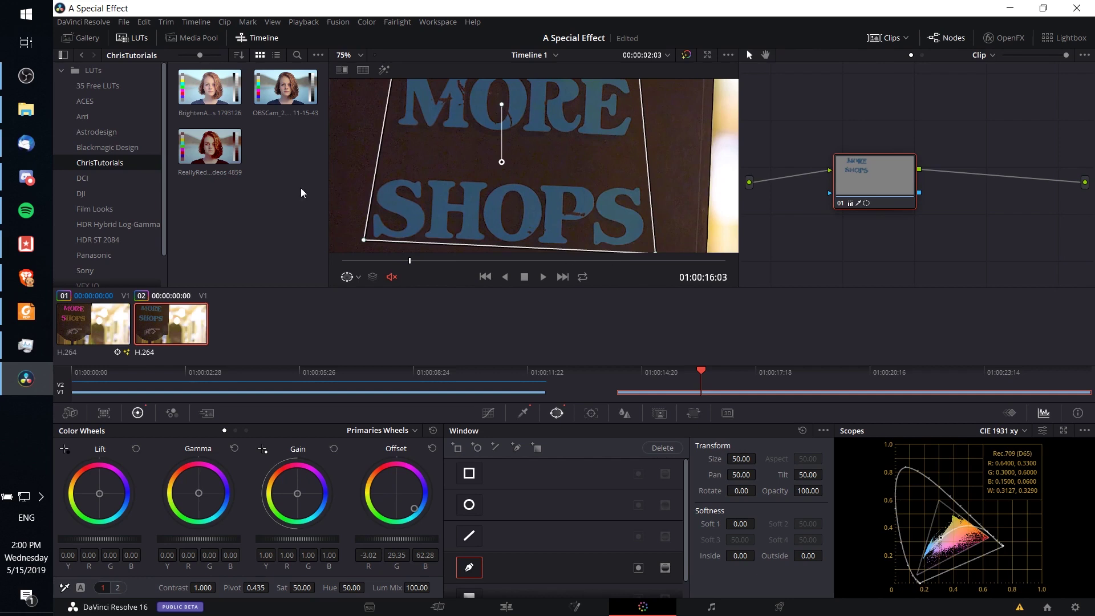
scroll(597, 171, "down", 4)
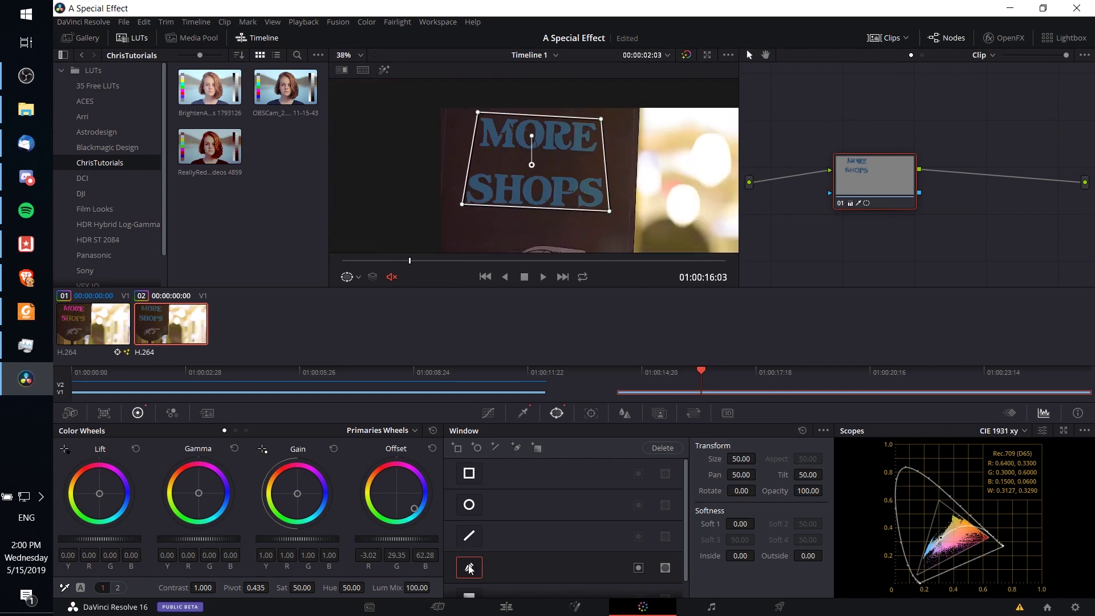
left_click(471, 569)
scroll(479, 573, "down", 1)
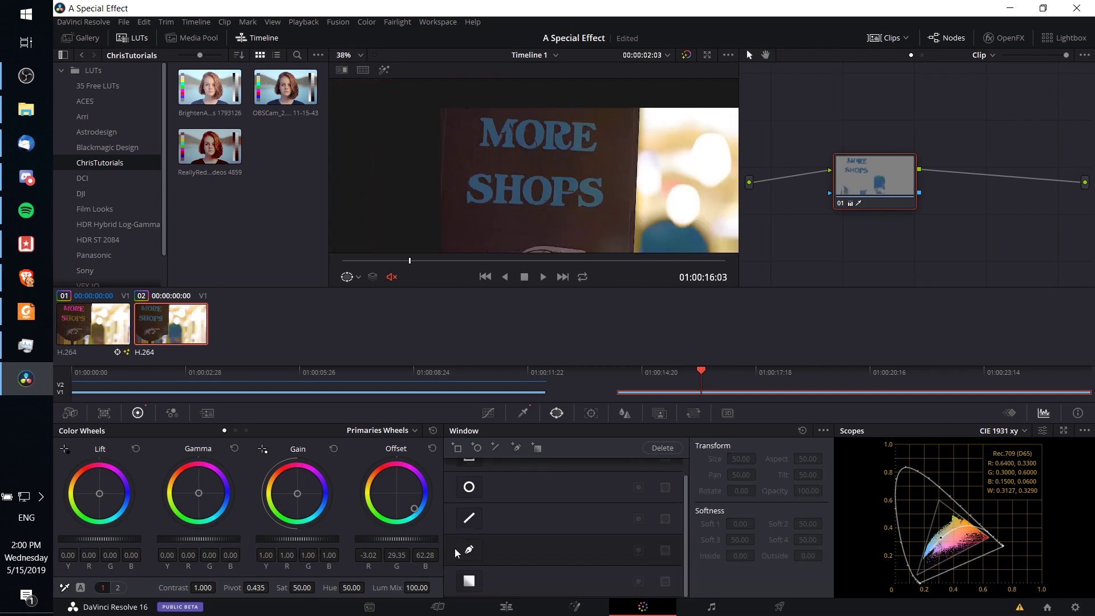
Draw a new four-point pen window around MORE and widen its top corners slightly.
left_click(516, 451)
scroll(479, 137, "up", 3)
left_click(430, 134)
left_click(616, 141)
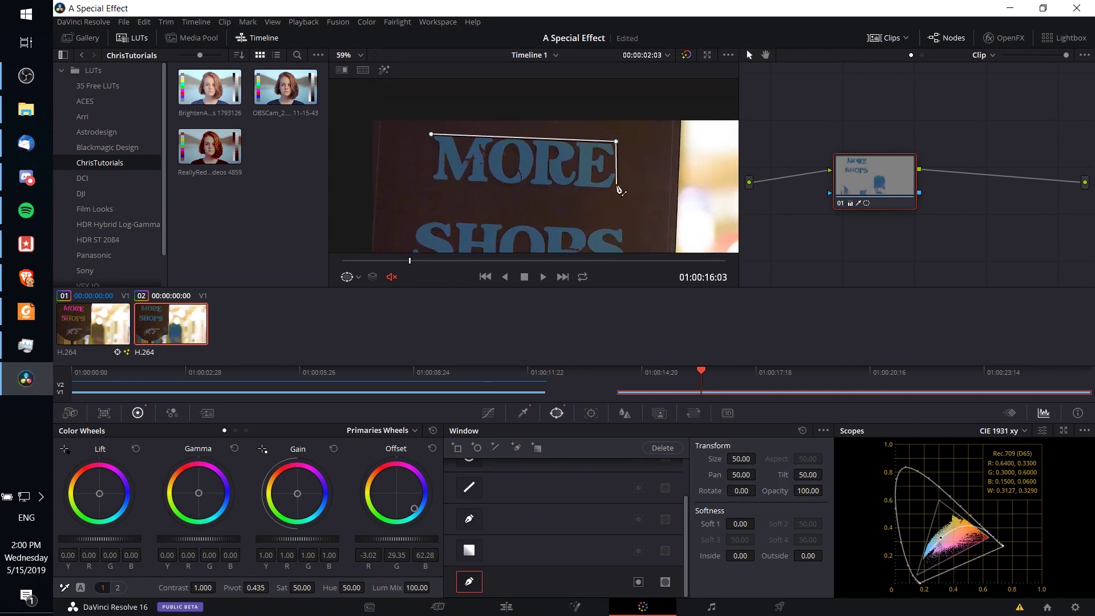
left_click(615, 191)
left_click(426, 183)
left_click(431, 134)
left_click_drag(431, 135, 427, 131)
left_click_drag(616, 141, 620, 139)
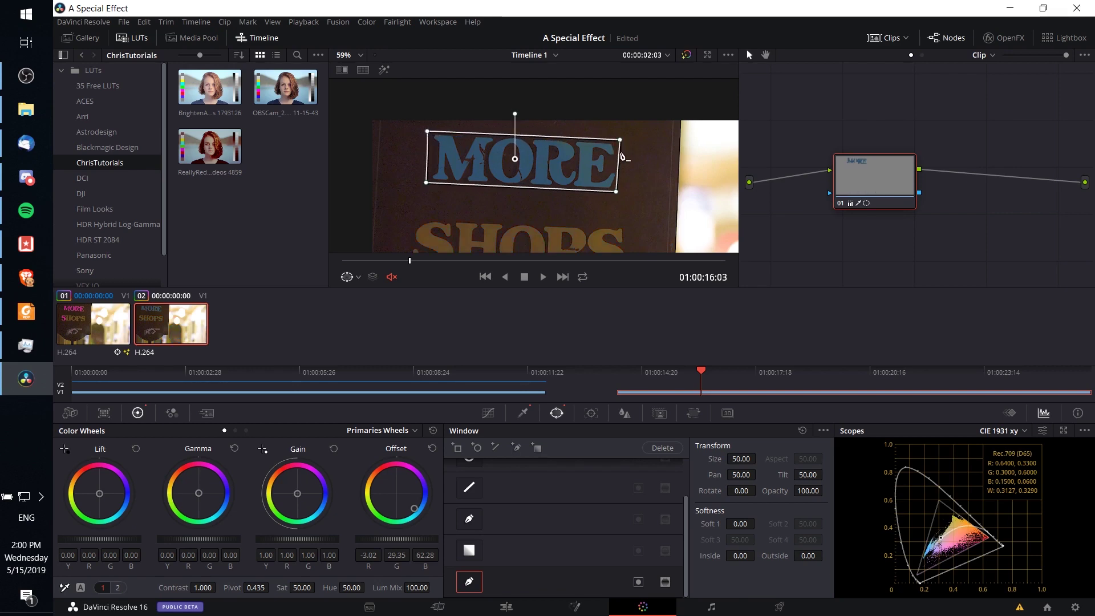
scroll(619, 220, "down", 1)
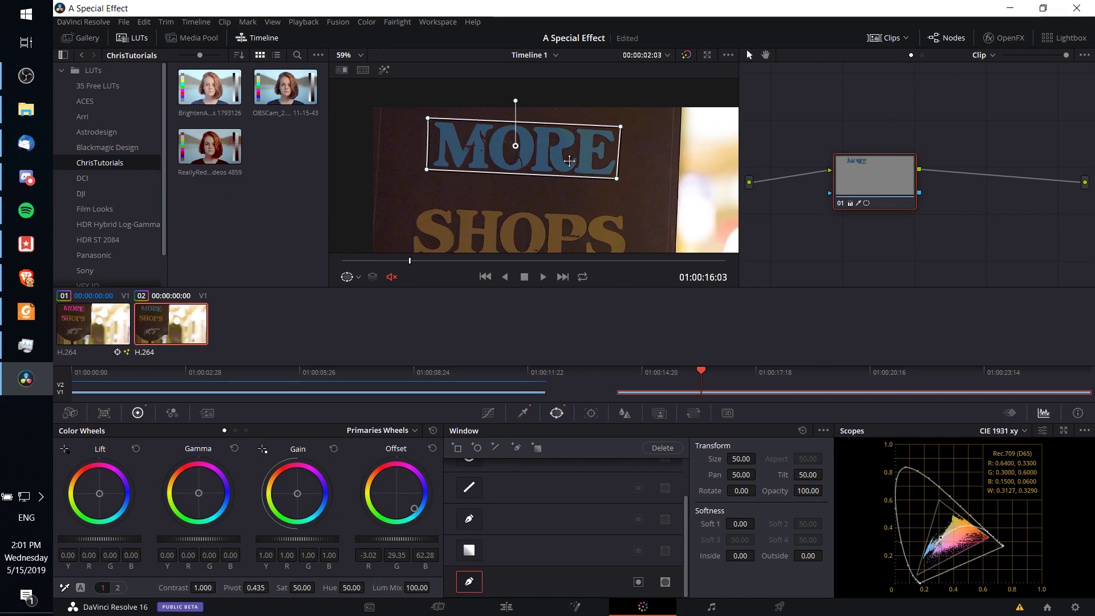
scroll(572, 158, "down", 3)
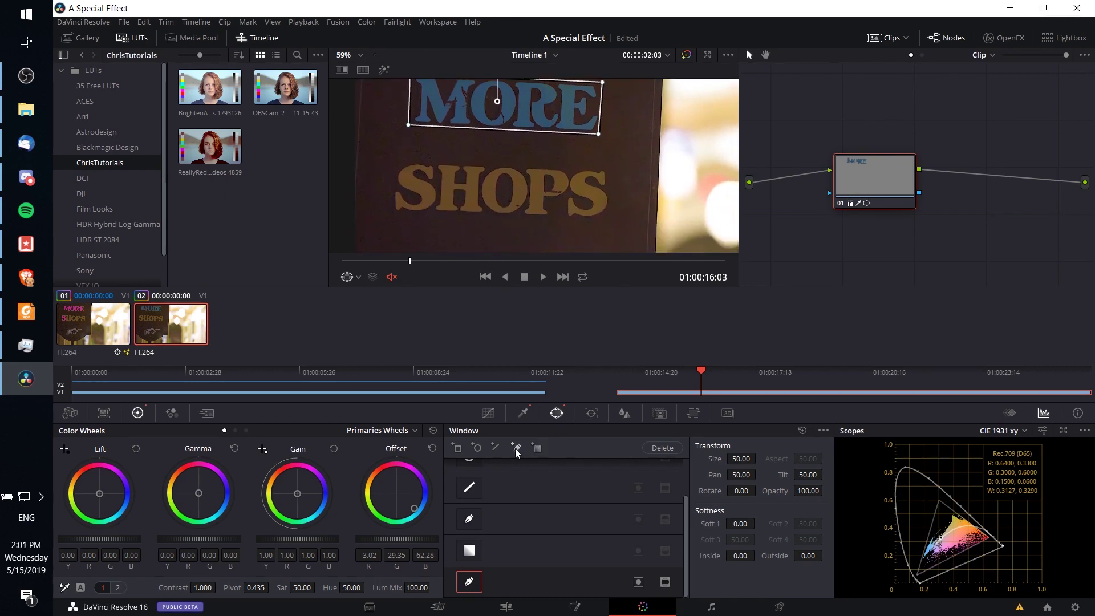
Draw a second four-point pen window around SHOPS so it turns blue too.
left_click(516, 448)
left_click(399, 161)
left_click(616, 169)
left_click(609, 219)
left_click(391, 211)
left_click(399, 160)
scroll(443, 151, "up", 3)
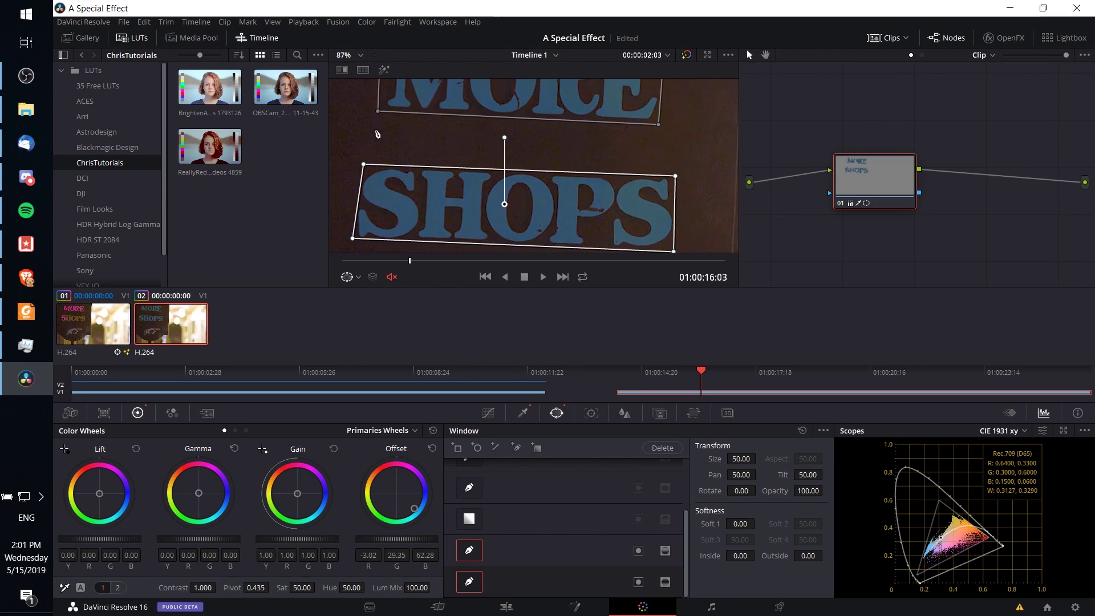
scroll(581, 152, "down", 2)
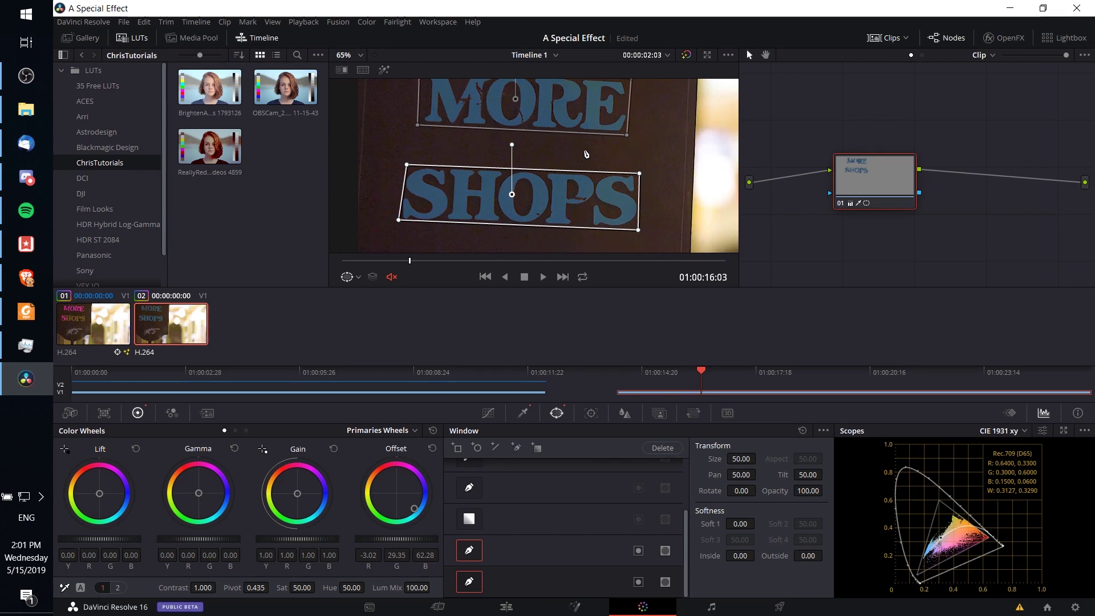
scroll(582, 152, "down", 2)
scroll(607, 152, "down", 2)
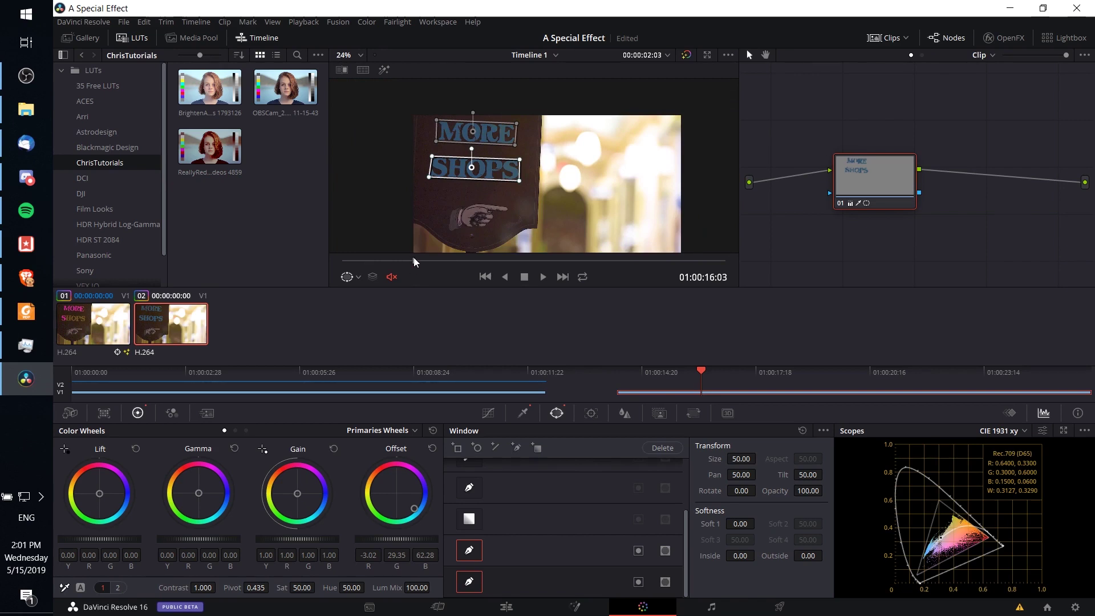
Scrub through the clip to check both masks, then select the MORE window.
left_click_drag(414, 262, 557, 261)
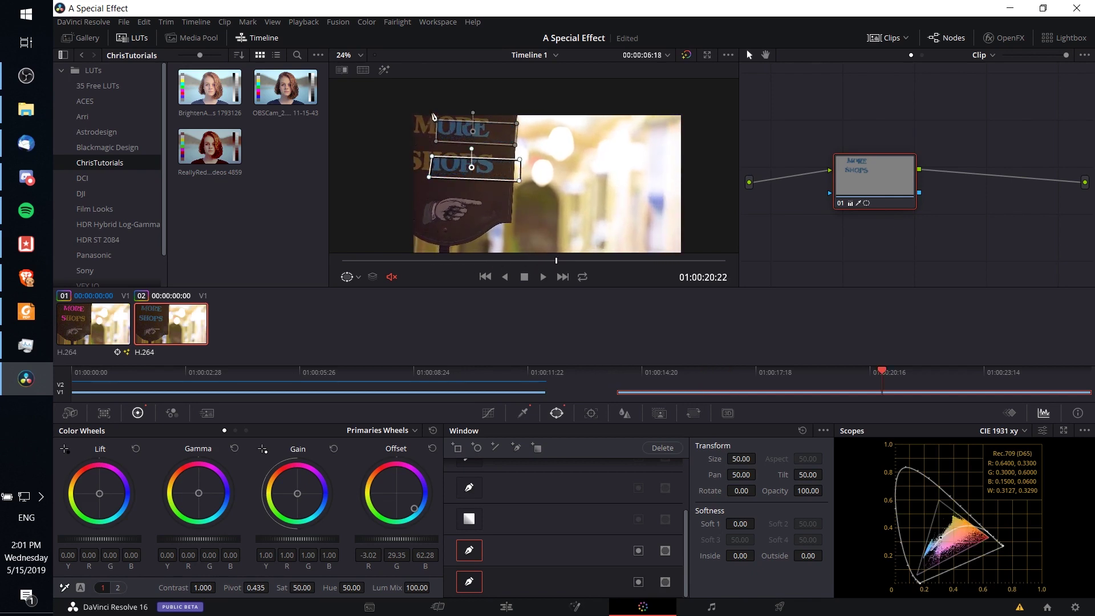
left_click(426, 261)
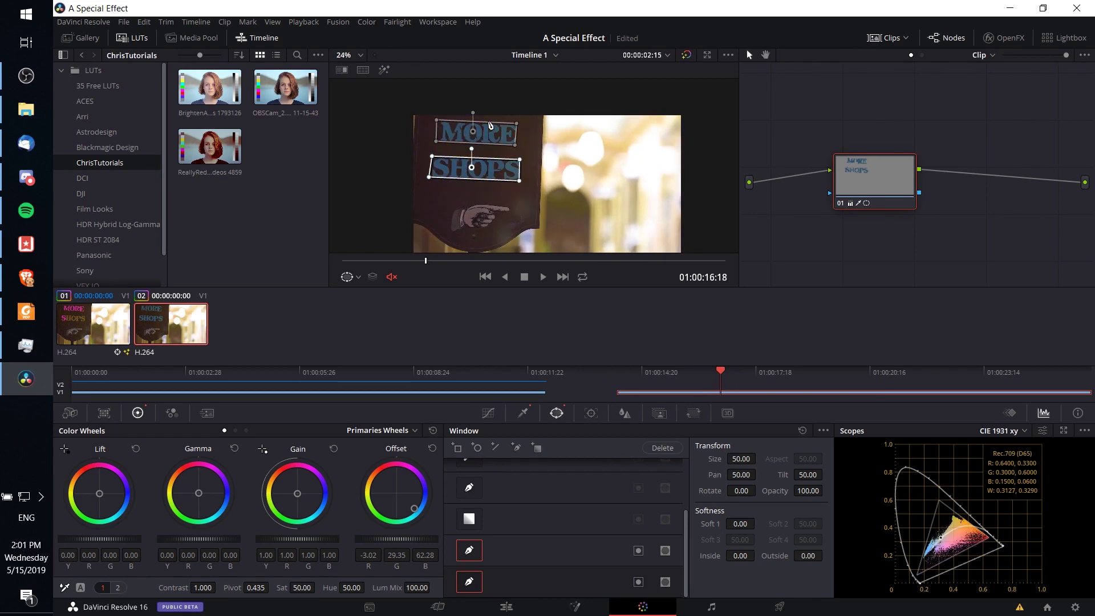
left_click(484, 144)
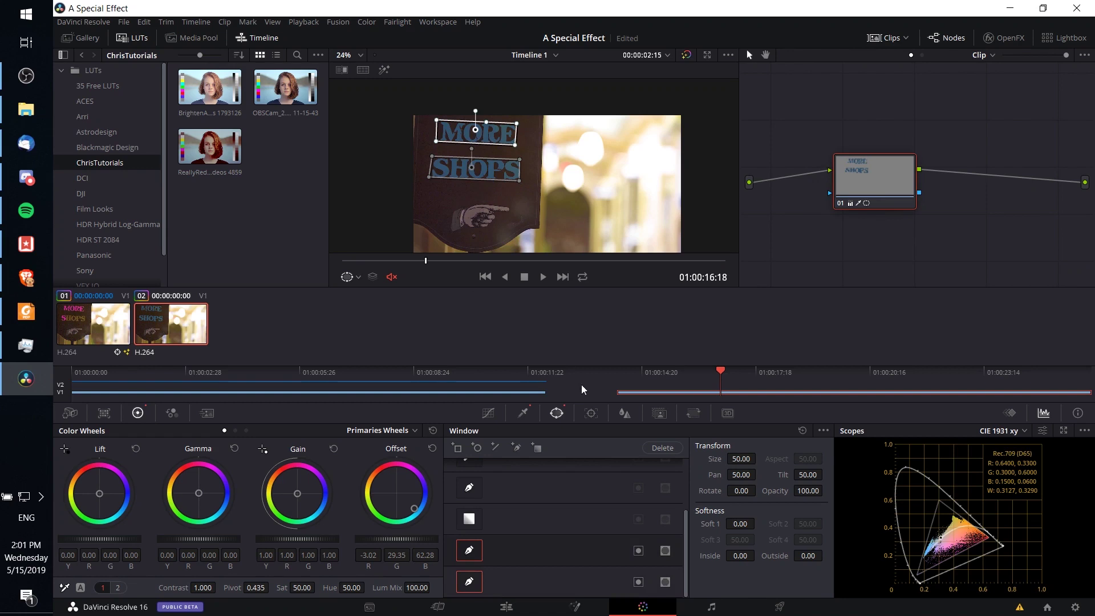
Track the MORE window forward, then in reverse from about 00:00:02:14, and play back to check.
left_click(591, 414)
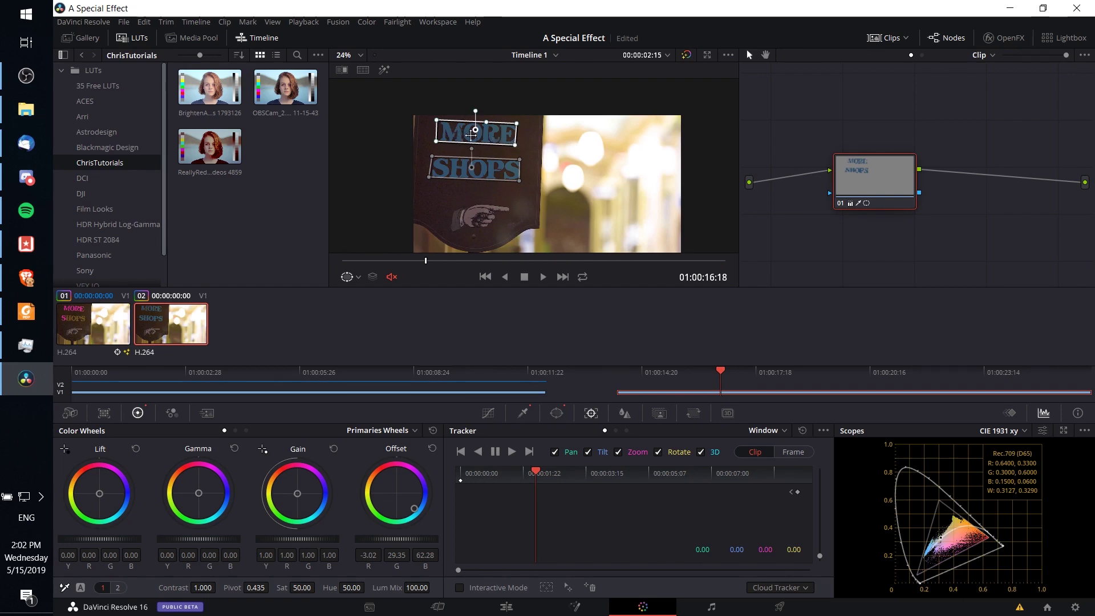
left_click(512, 454)
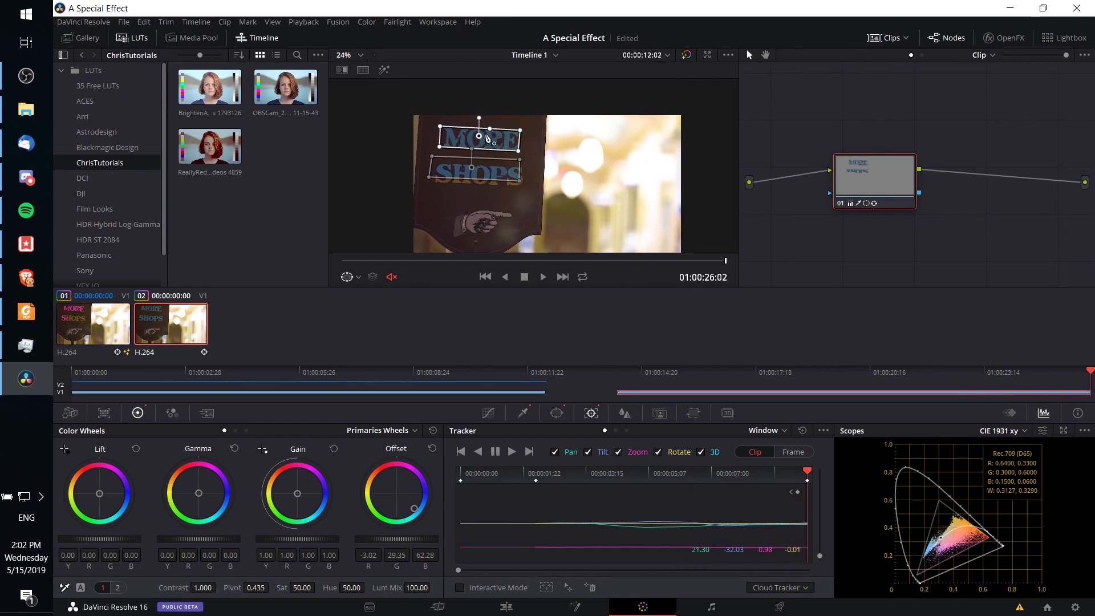
left_click_drag(548, 477, 536, 478)
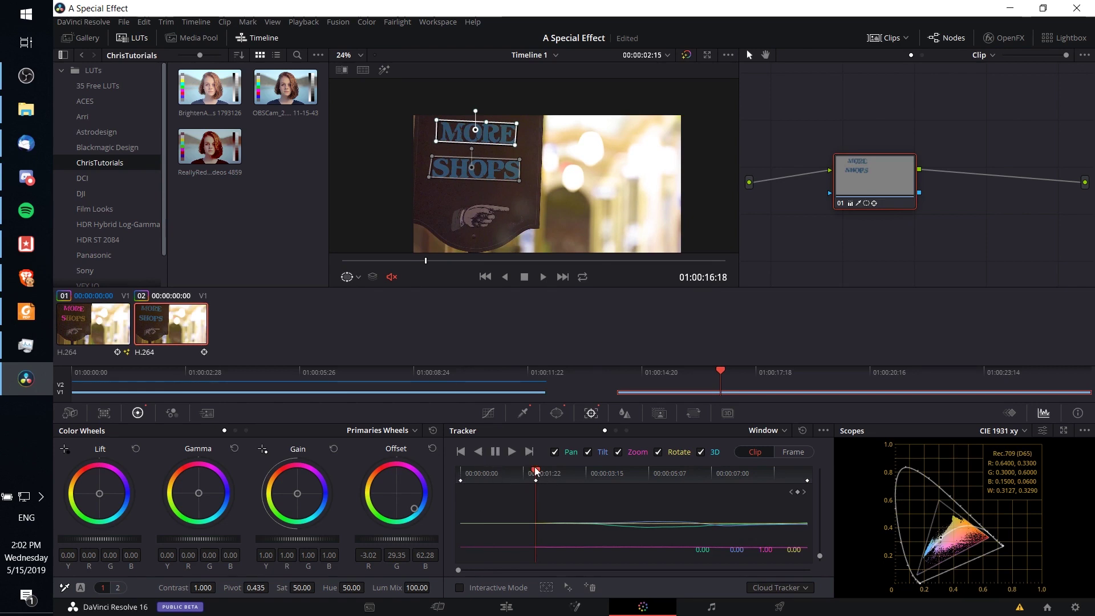
left_click(478, 452)
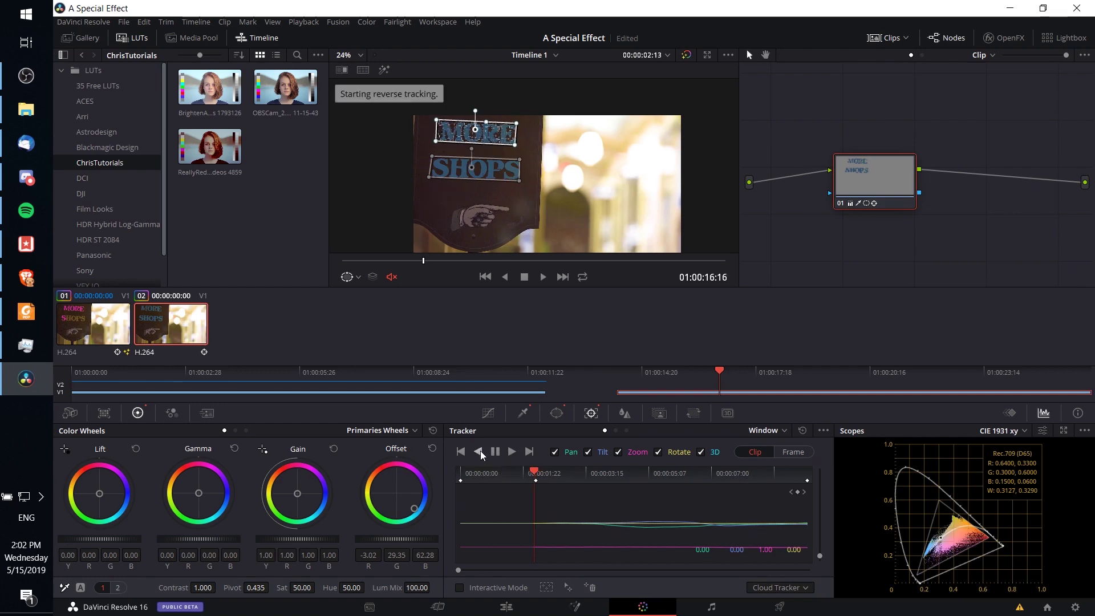
left_click(545, 277)
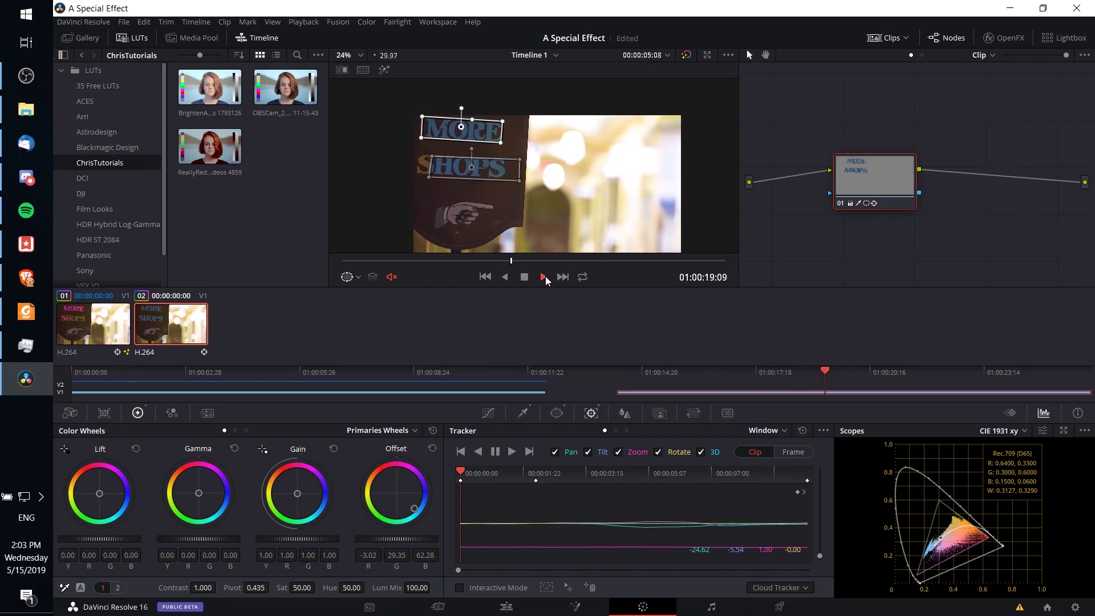
left_click(522, 476)
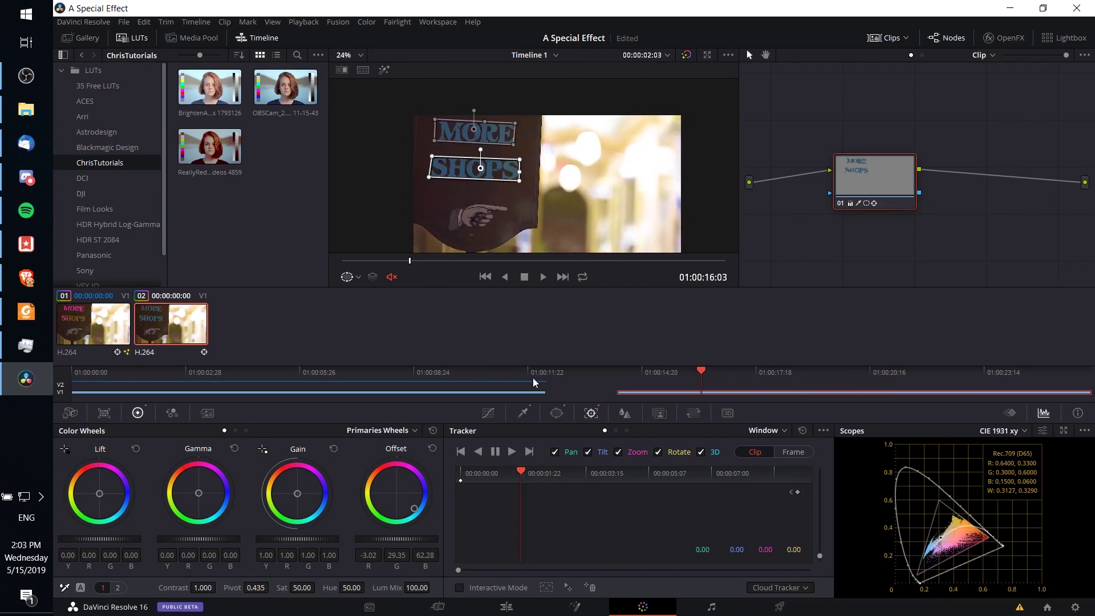
At the clip's first frame, refit the SHOPS window's four corners and track it forward.
left_click(460, 474)
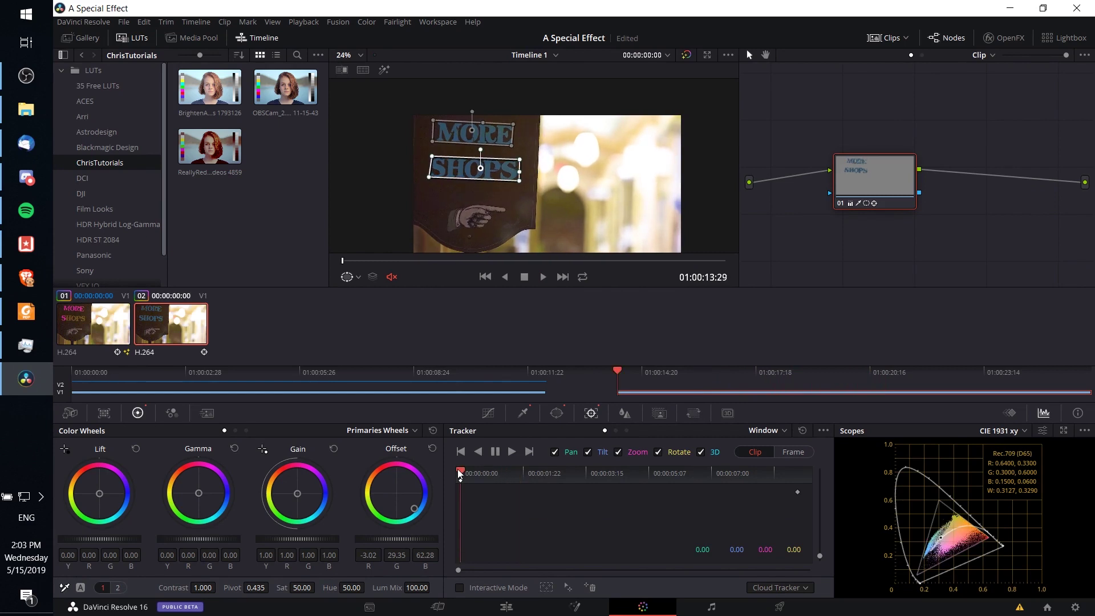
scroll(419, 165, "up", 2)
scroll(427, 160, "up", 3)
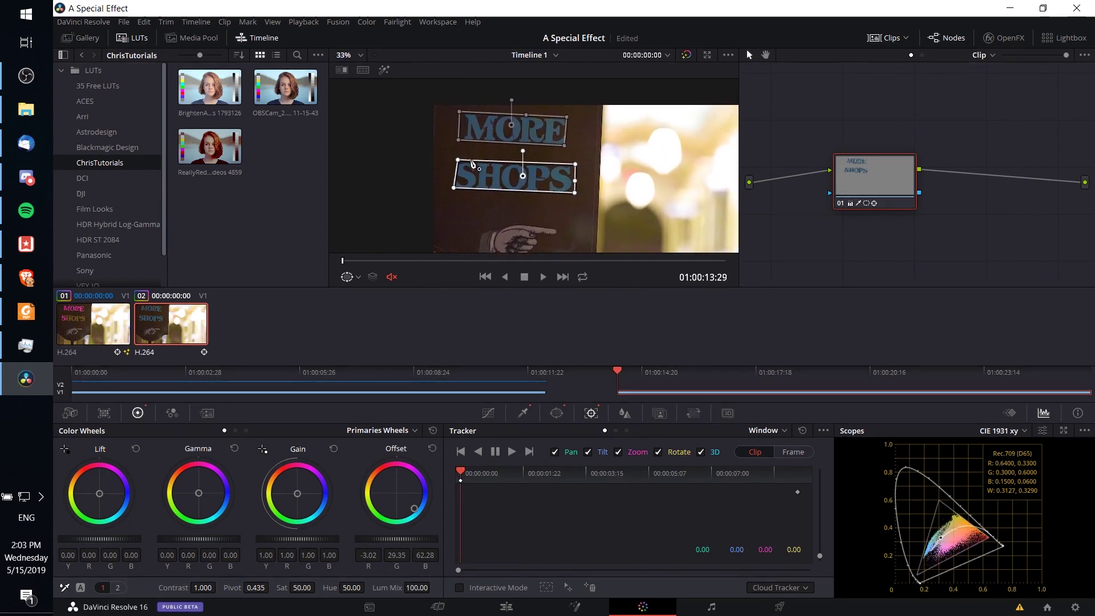
scroll(450, 165, "up", 2)
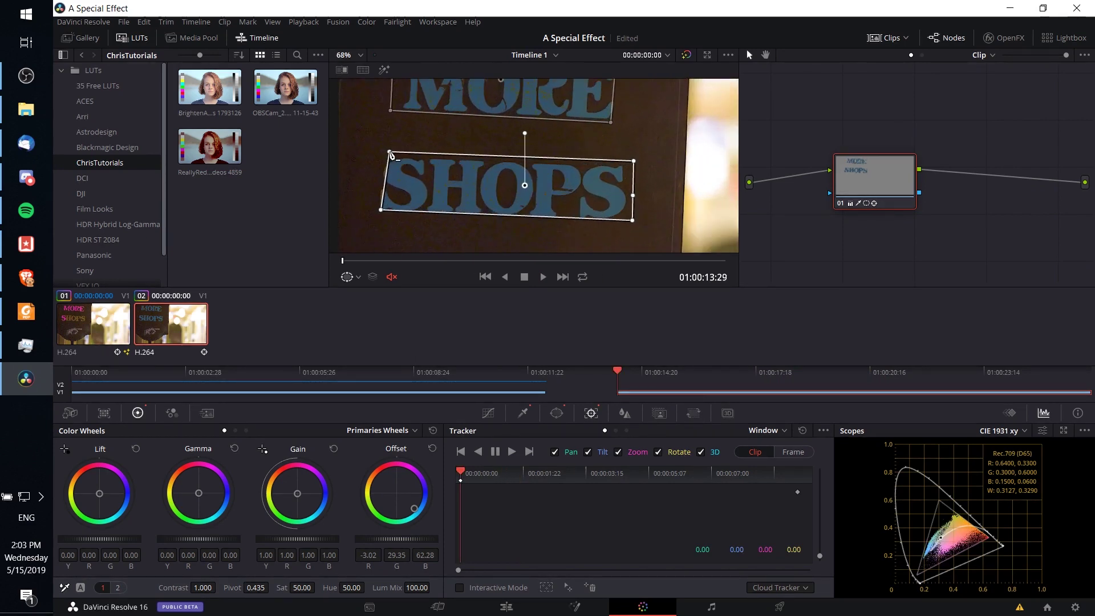
left_click_drag(388, 154, 381, 154)
left_click_drag(380, 212, 377, 215)
left_click_drag(633, 222, 628, 223)
left_click_drag(633, 162, 627, 162)
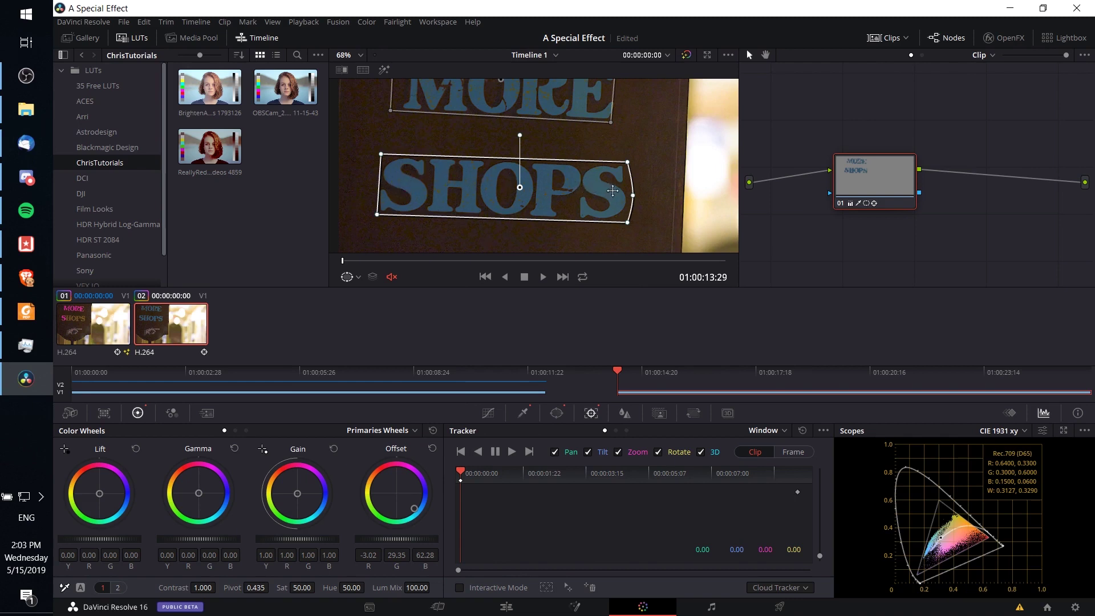
scroll(612, 191, "down", 2)
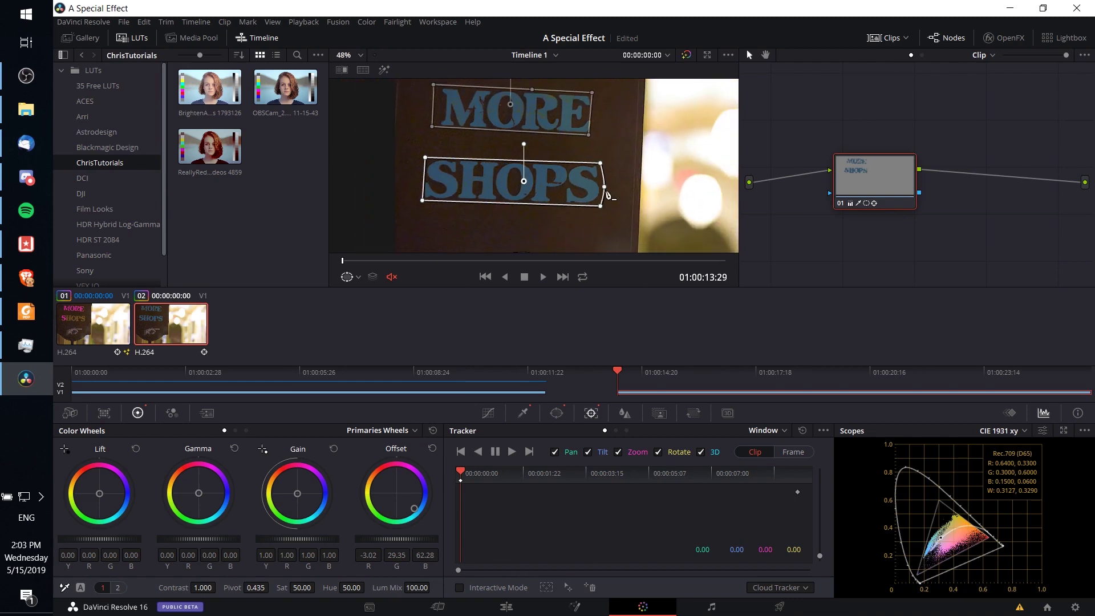
left_click(512, 452)
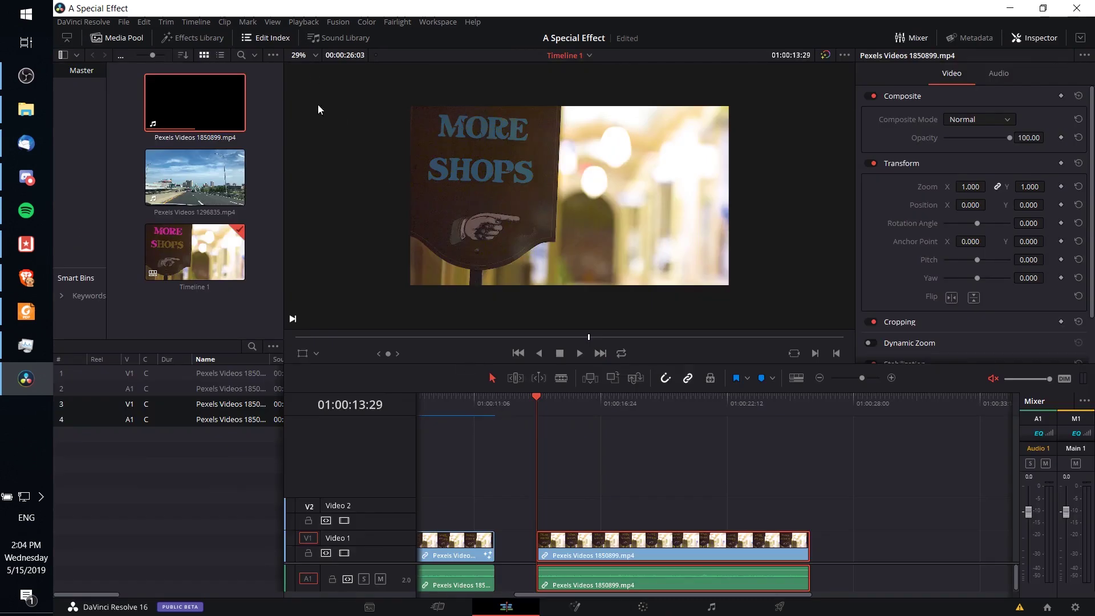
Set the Edit page viewer zoom to 43% and play the graded clip.
left_click(315, 55)
left_click(311, 73)
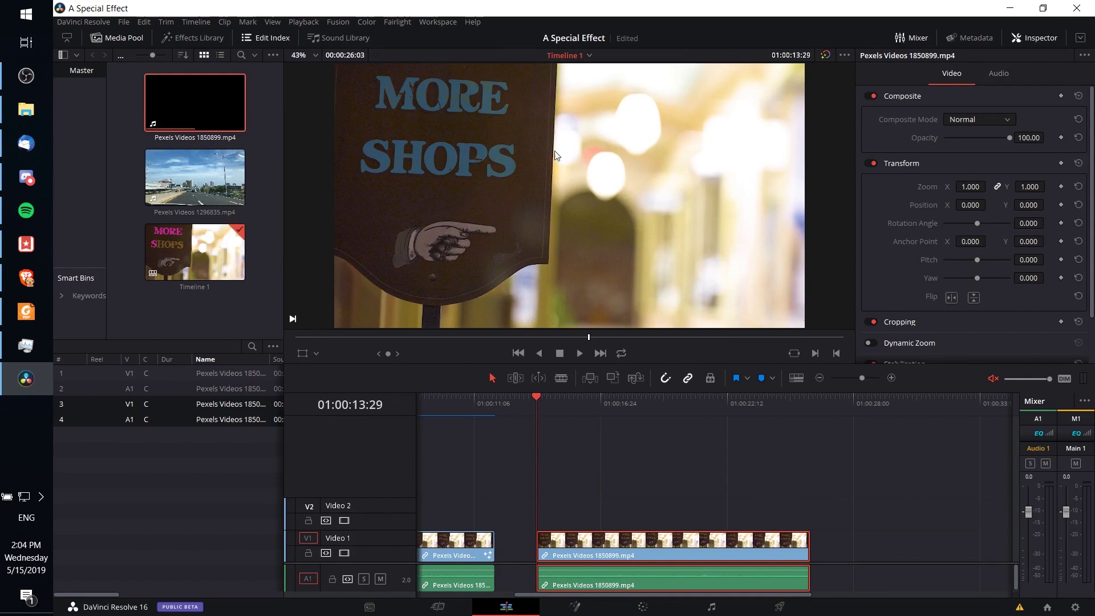
key("space")
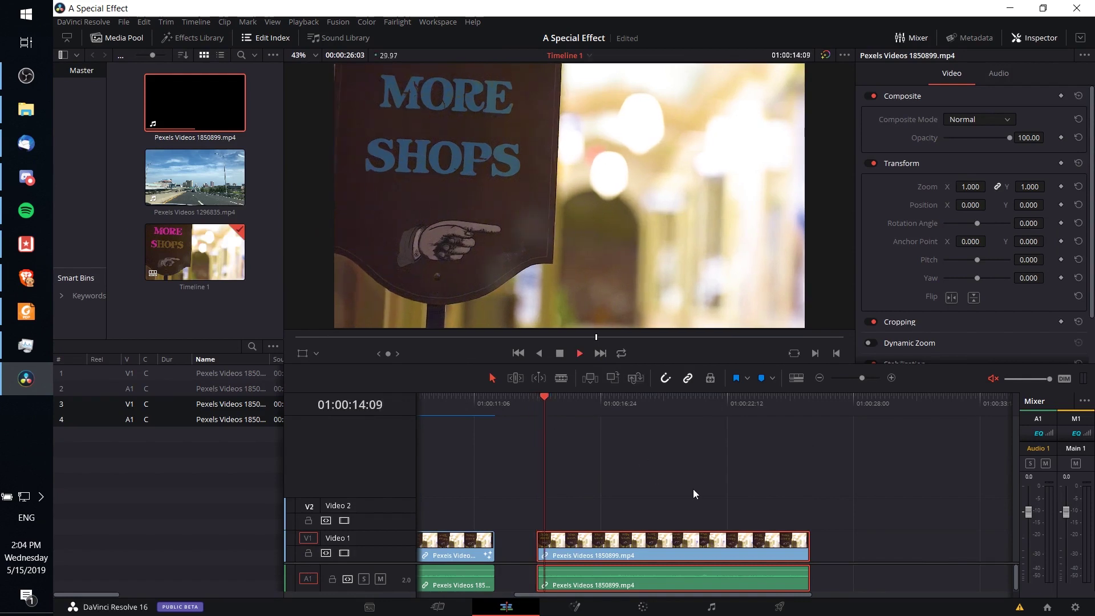